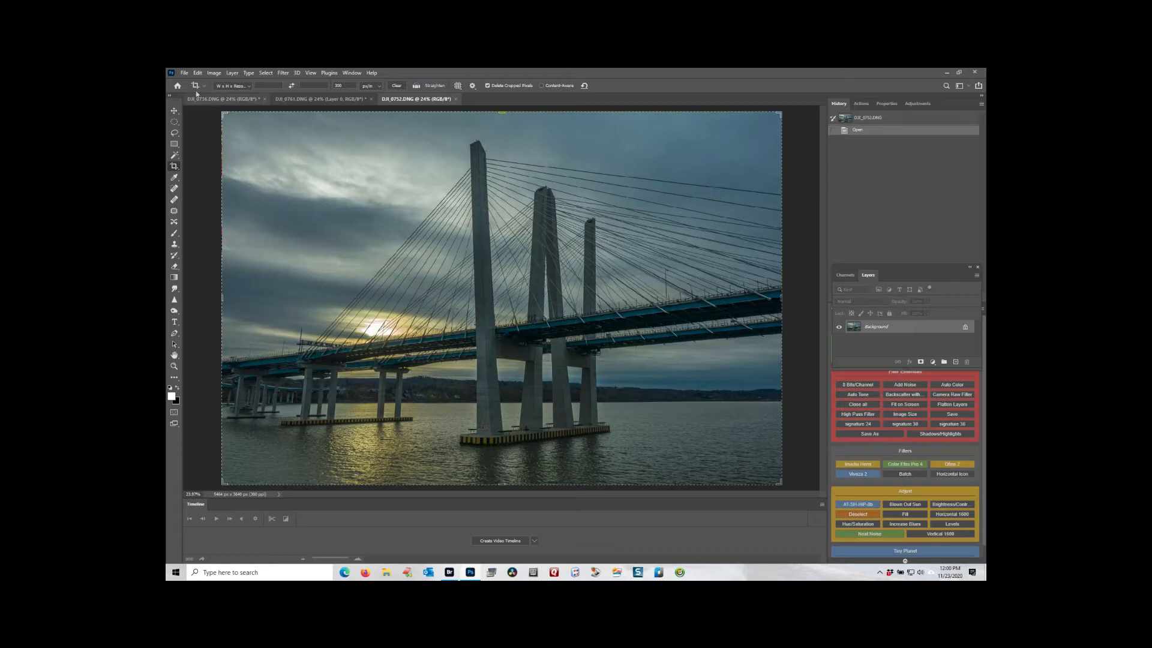
Replace the bridge photo's sky with the dark sunset cloud preset, output to new layers, and collapse the resulting layer group.
{"action": "left_click", "coordinate": [197, 73]}
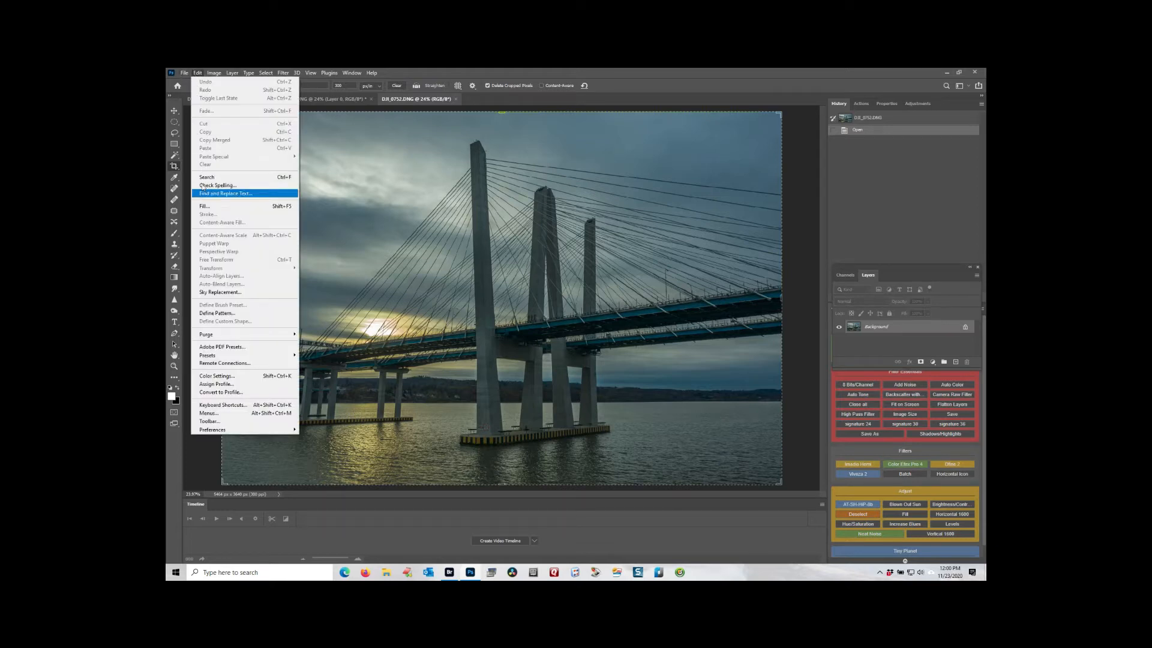
{"action": "left_click", "coordinate": [219, 292]}
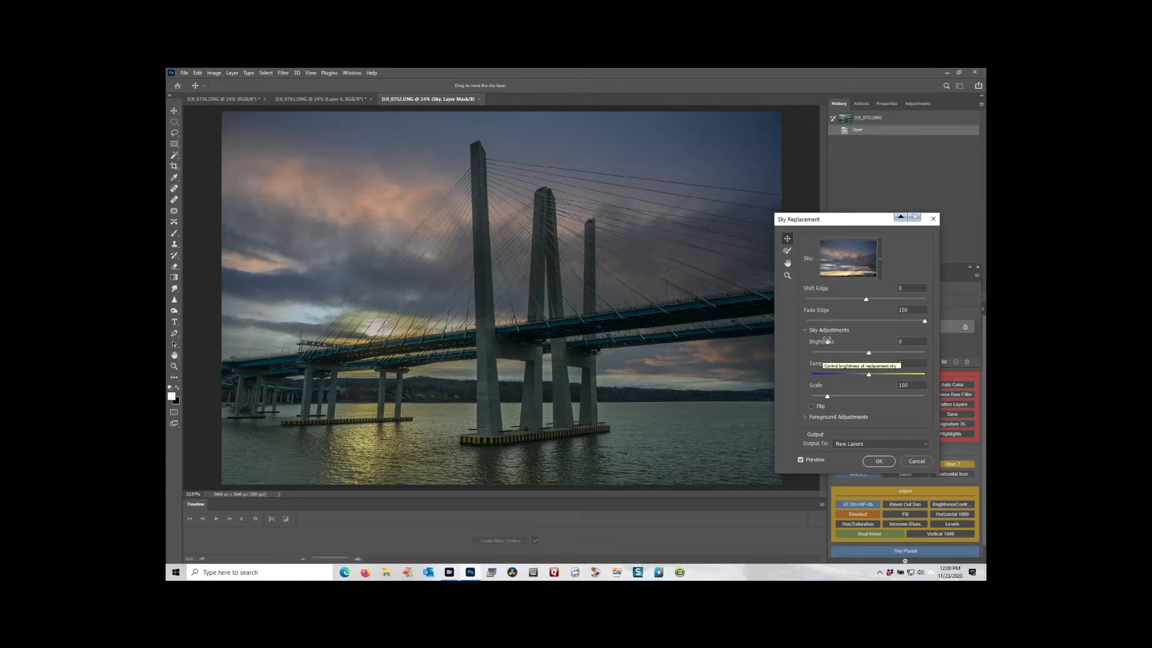
{"action": "left_click_drag", "start_coordinate": [849, 224], "coordinate": [883, 224]}
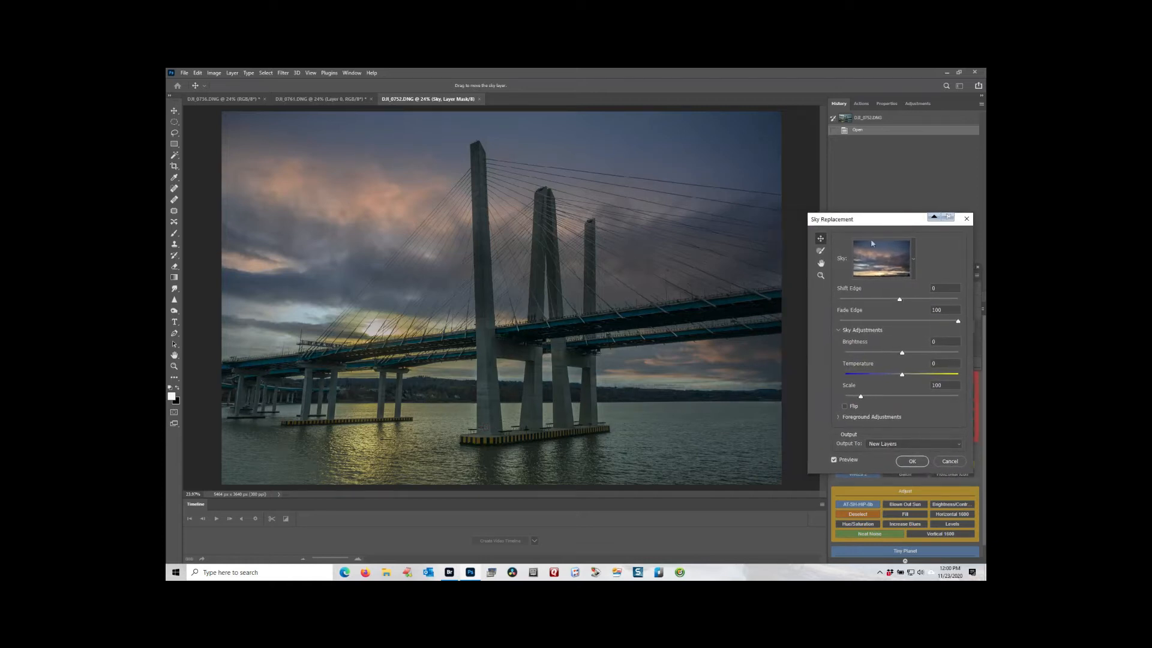
{"action": "left_click", "coordinate": [912, 461]}
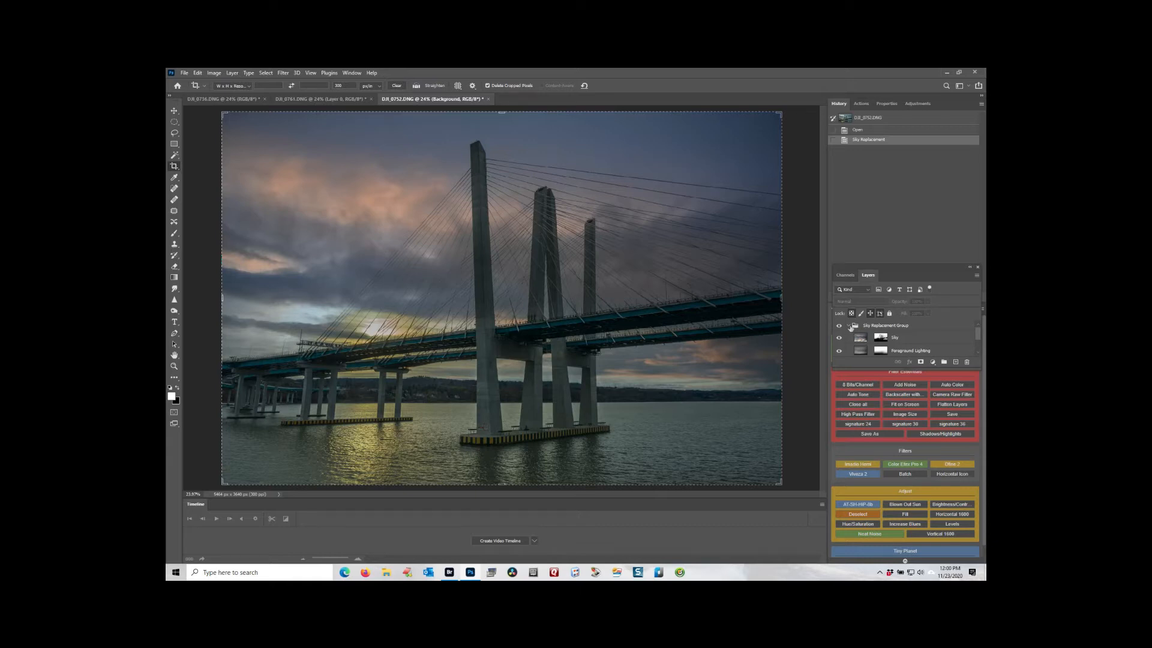
{"action": "left_click", "coordinate": [848, 326]}
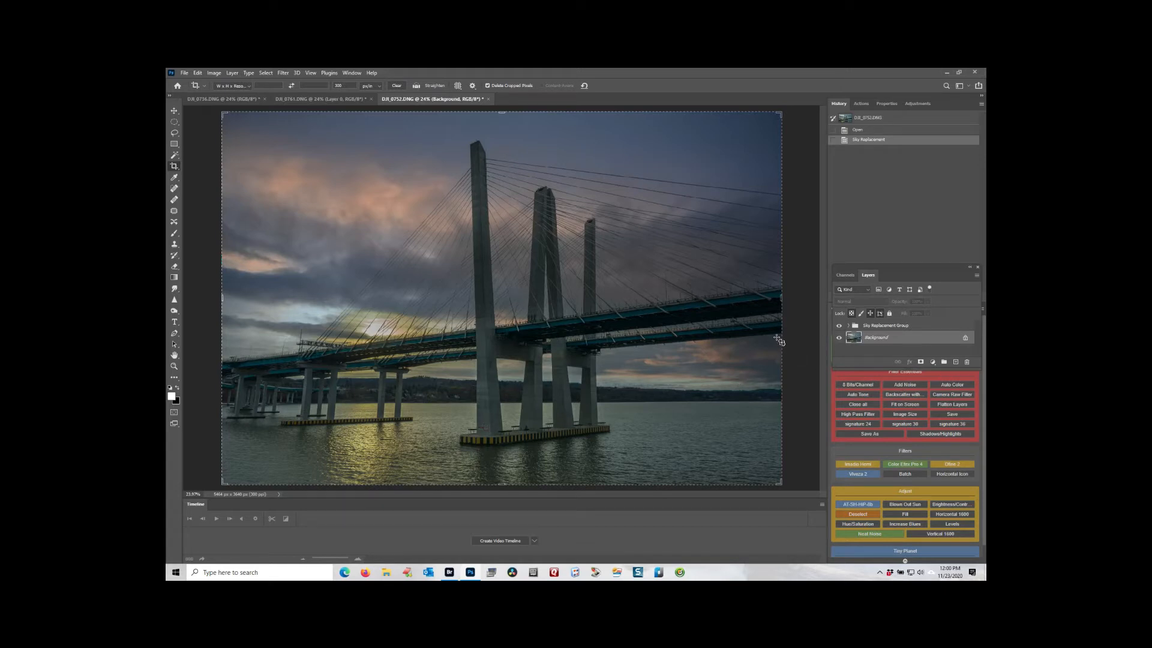
Rotate the whole bridge image 180° so that the water is at the top.
{"action": "left_click", "coordinate": [213, 74]}
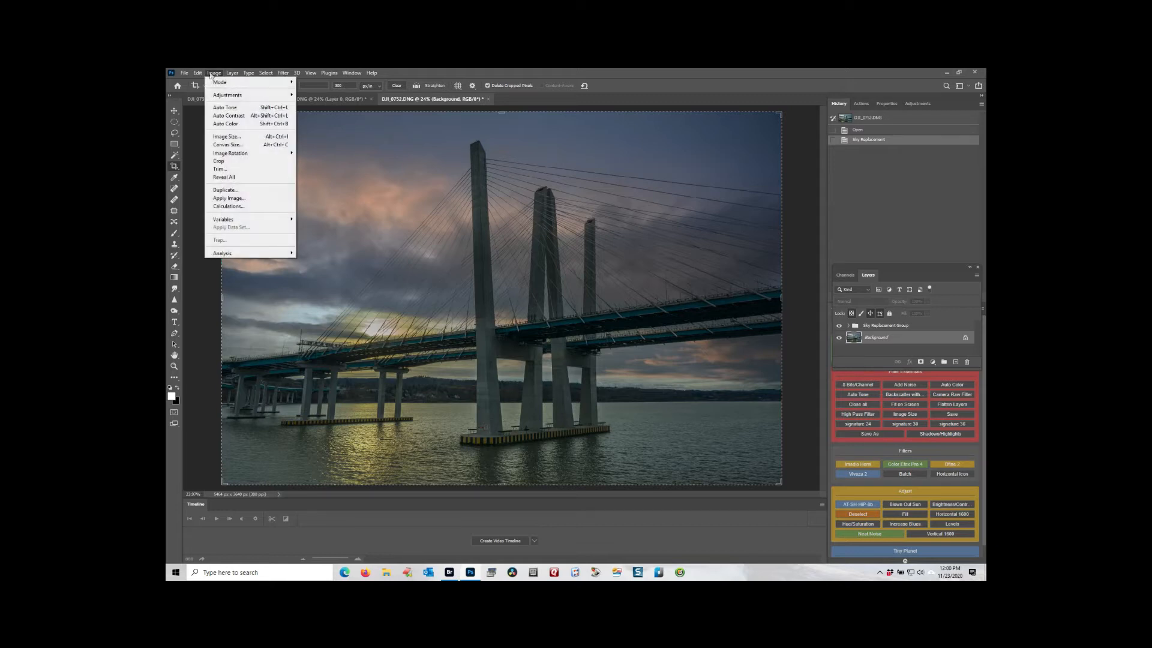
{"action": "mouse_move", "coordinate": [258, 154]}
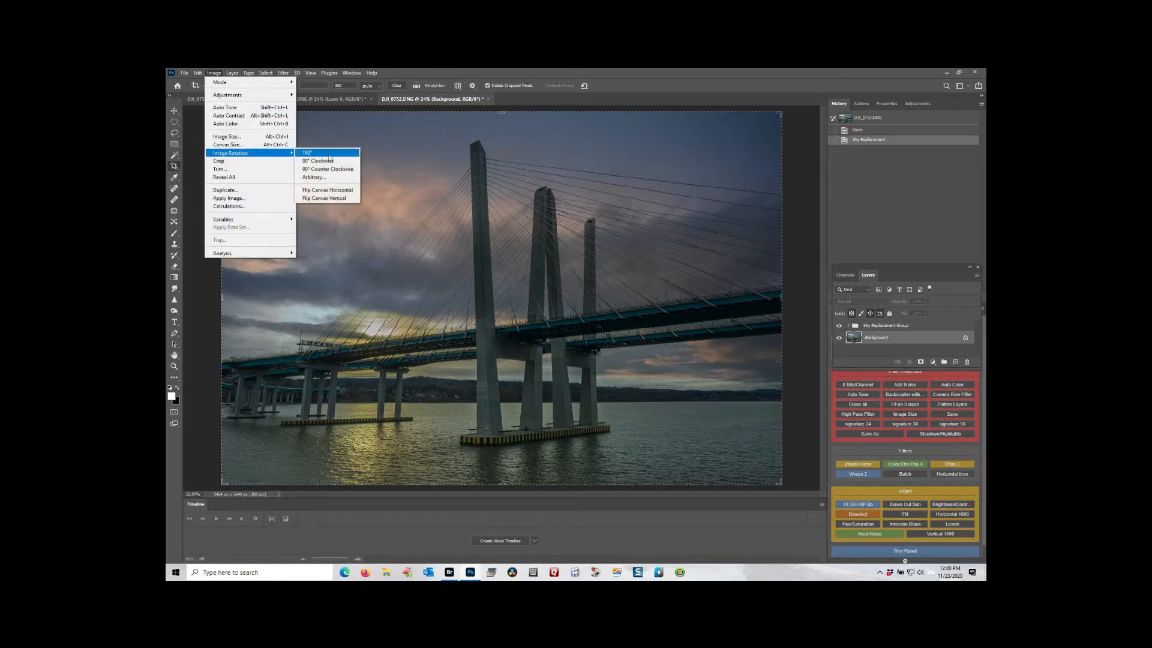
{"action": "left_click", "coordinate": [328, 155]}
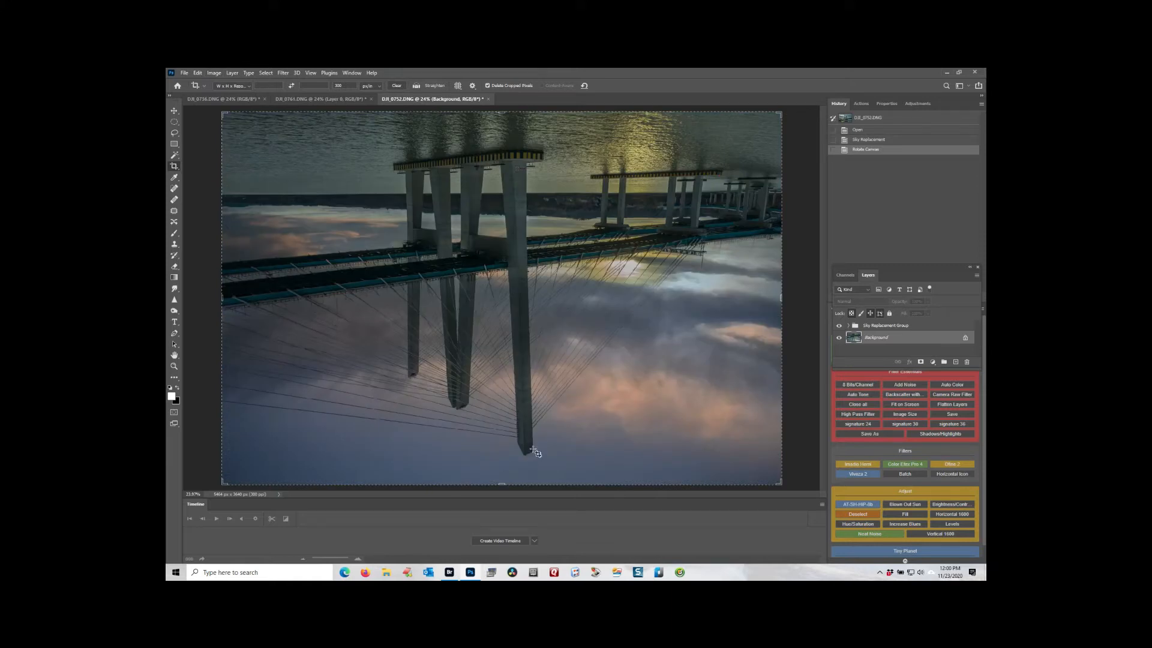
Apply Sky Replacement with the same sunset sky to the upside-down image, output to new layers, and collapse the new group.
{"action": "left_click", "coordinate": [197, 73]}
{"action": "left_click", "coordinate": [219, 292]}
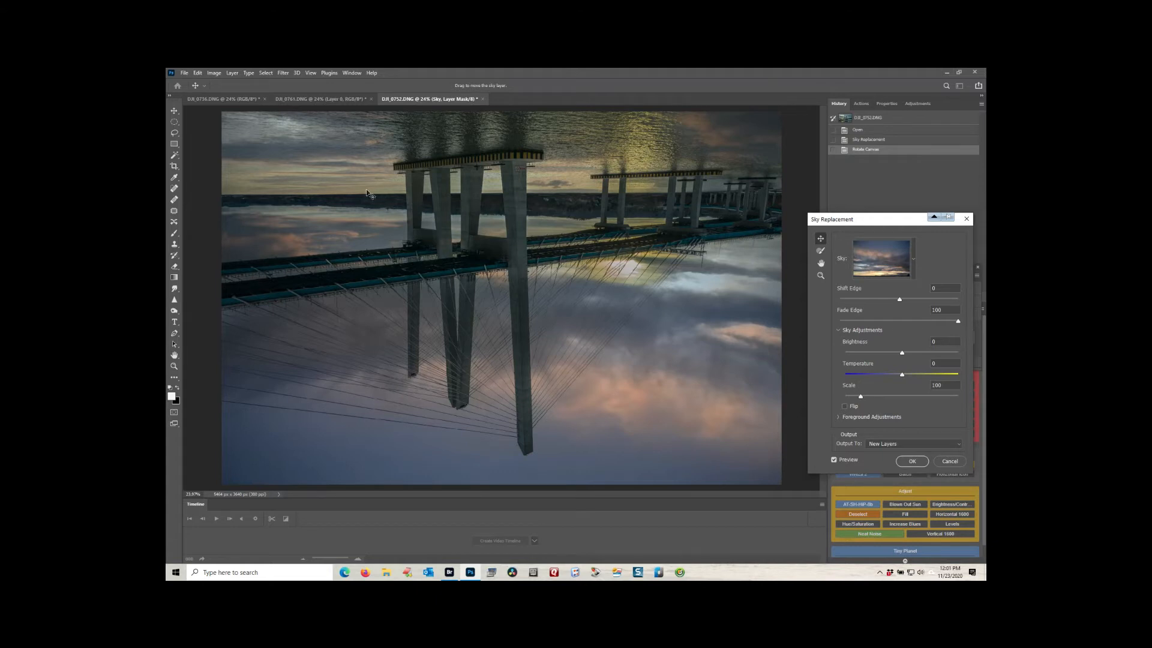
{"action": "left_click", "coordinate": [910, 461]}
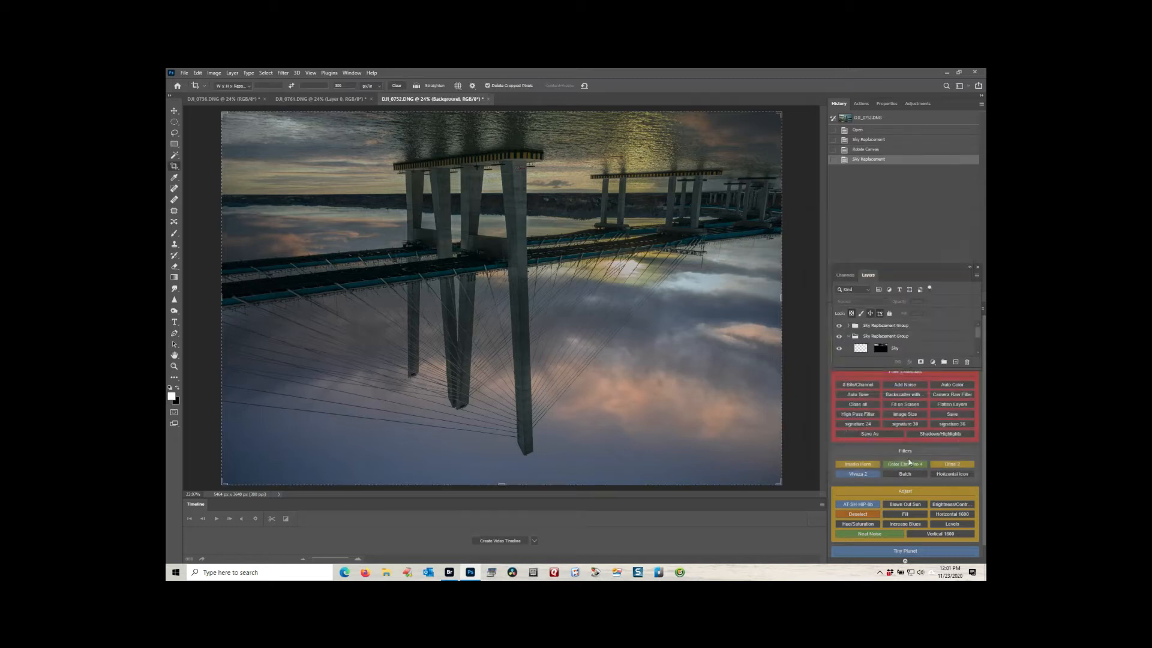
{"action": "left_click", "coordinate": [846, 338]}
{"action": "left_click", "coordinate": [847, 336]}
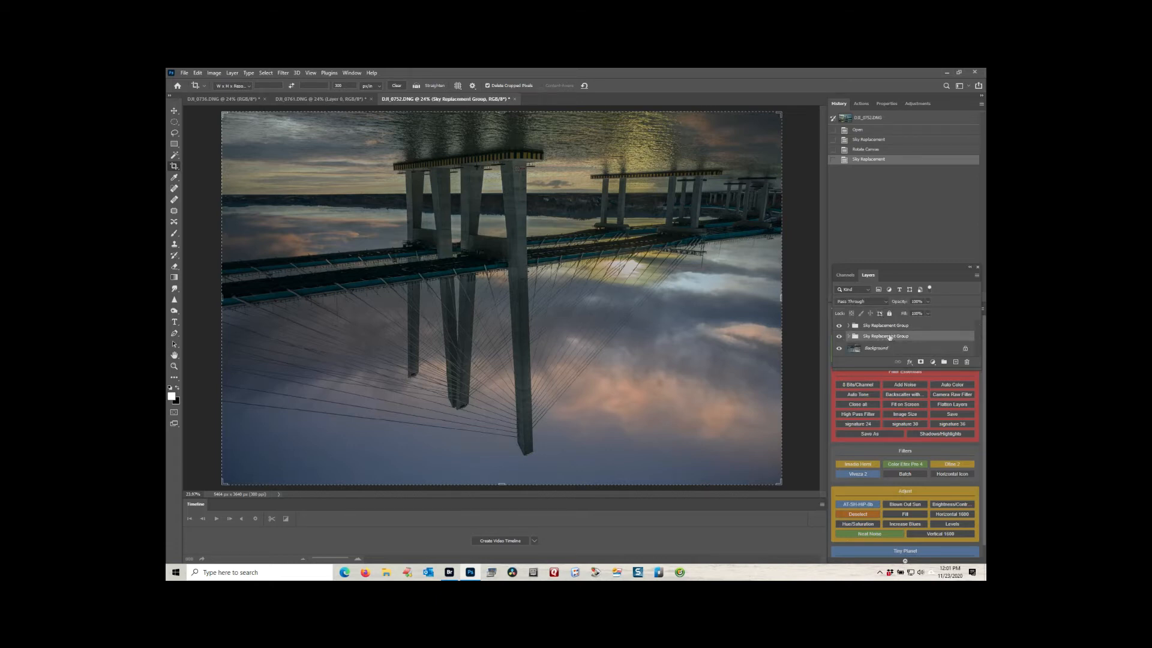
Rename the lower Sky Replacement Group, directly above the Background, as Water.
{"action": "double_click", "coordinate": [889, 337]}
{"action": "type", "text": "Water"}
{"action": "key", "text": "Return"}
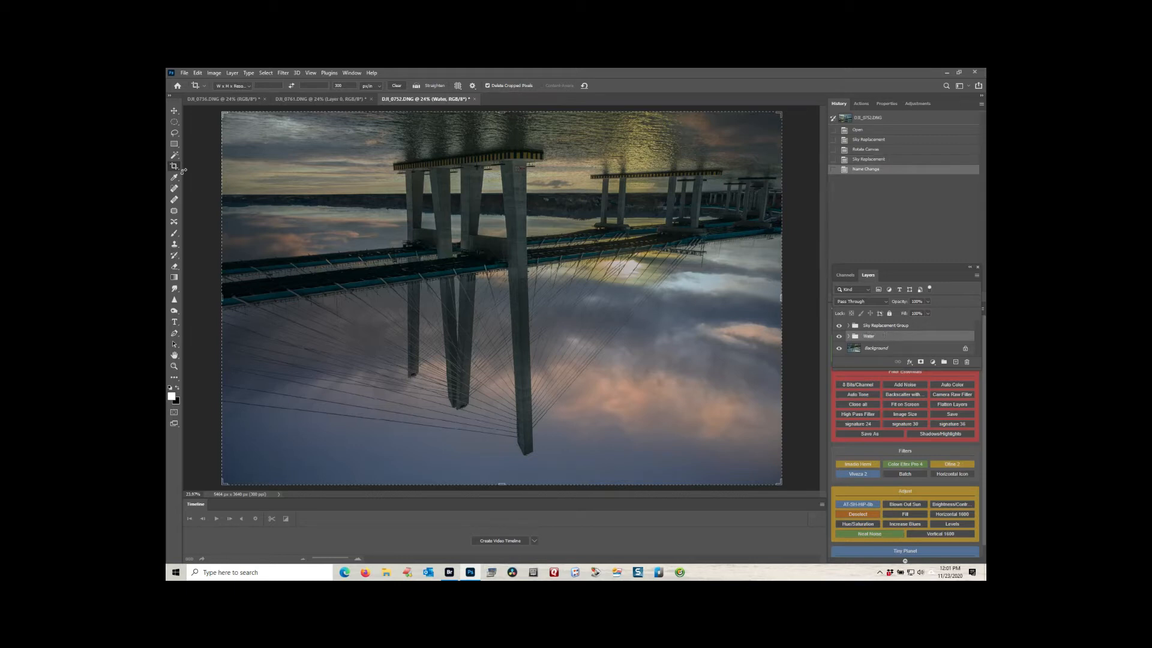
Rotate the bridge image another 180° to turn it back upright.
{"action": "left_click", "coordinate": [214, 73]}
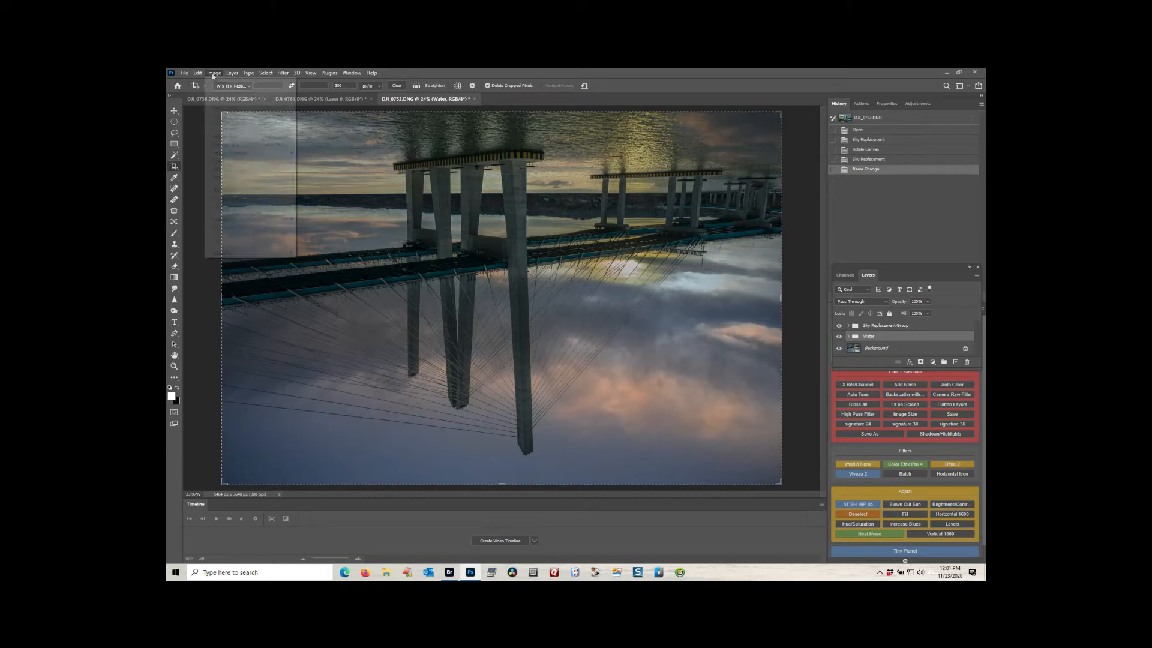
{"action": "mouse_move", "coordinate": [270, 154]}
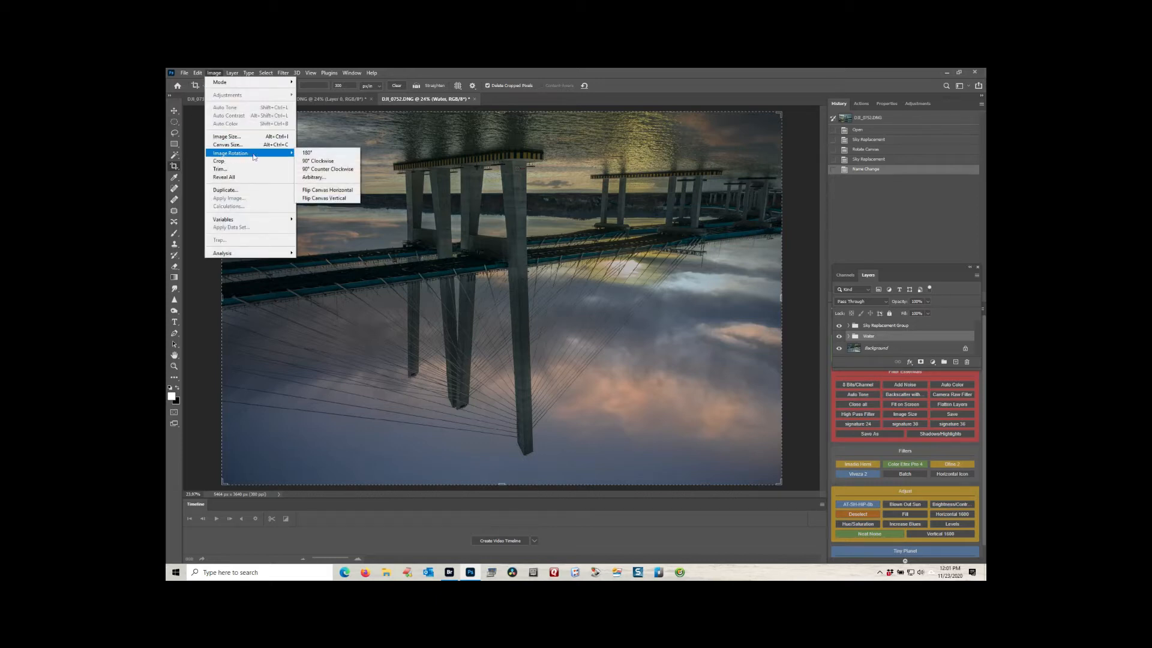
{"action": "left_click", "coordinate": [330, 155]}
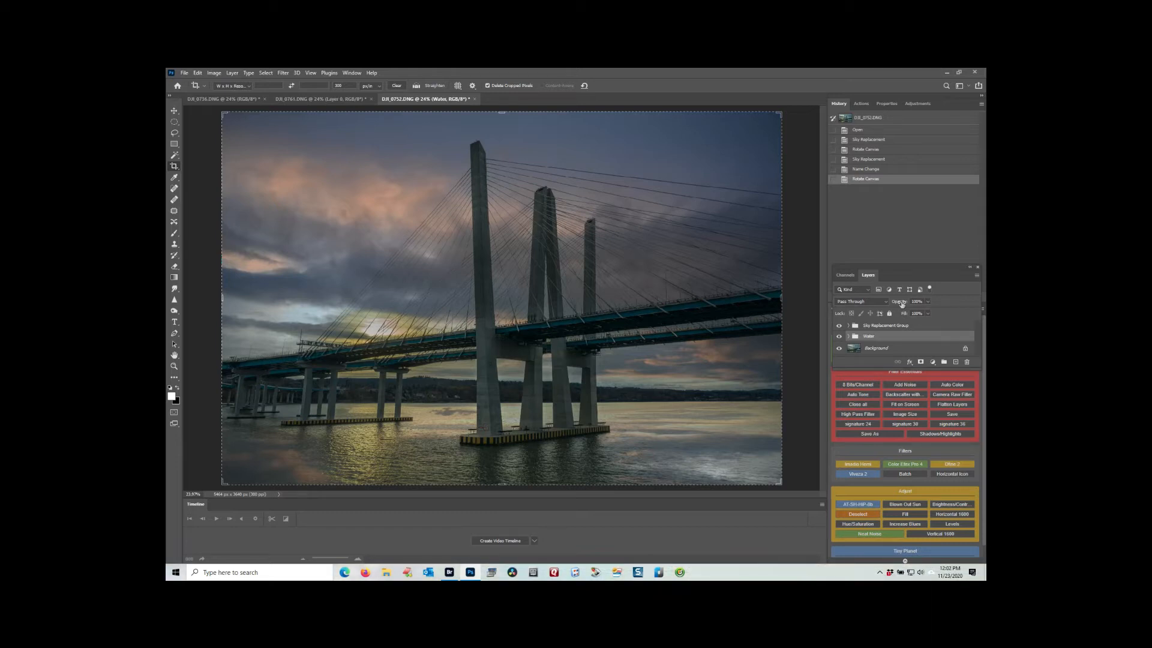
Lower the opacity of the Water group to soften the cloud reflections and flatten the image.
{"action": "left_click_drag", "start_coordinate": [901, 304], "coordinate": [883, 305]}
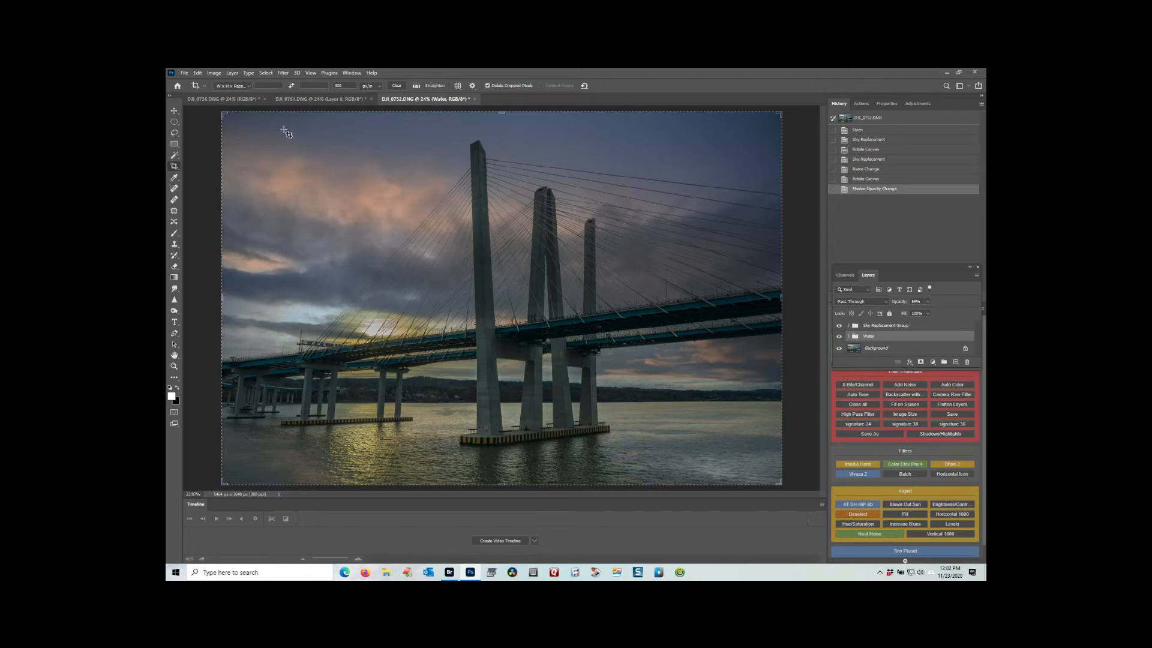
{"action": "left_click", "coordinate": [231, 72]}
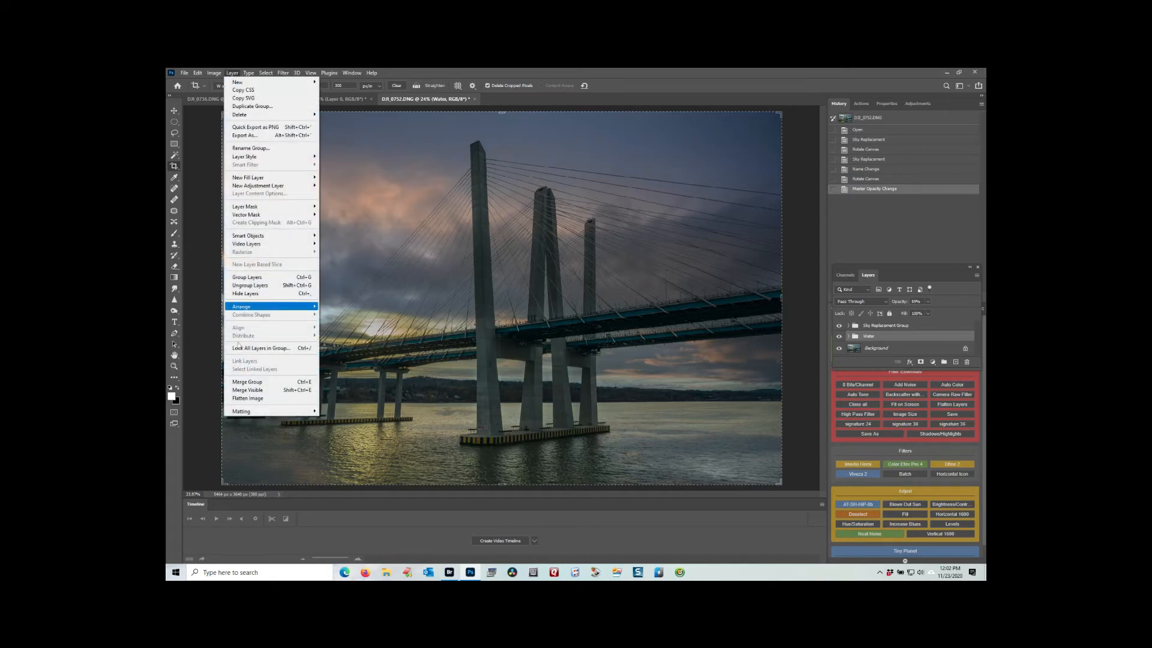
{"action": "left_click", "coordinate": [250, 401]}
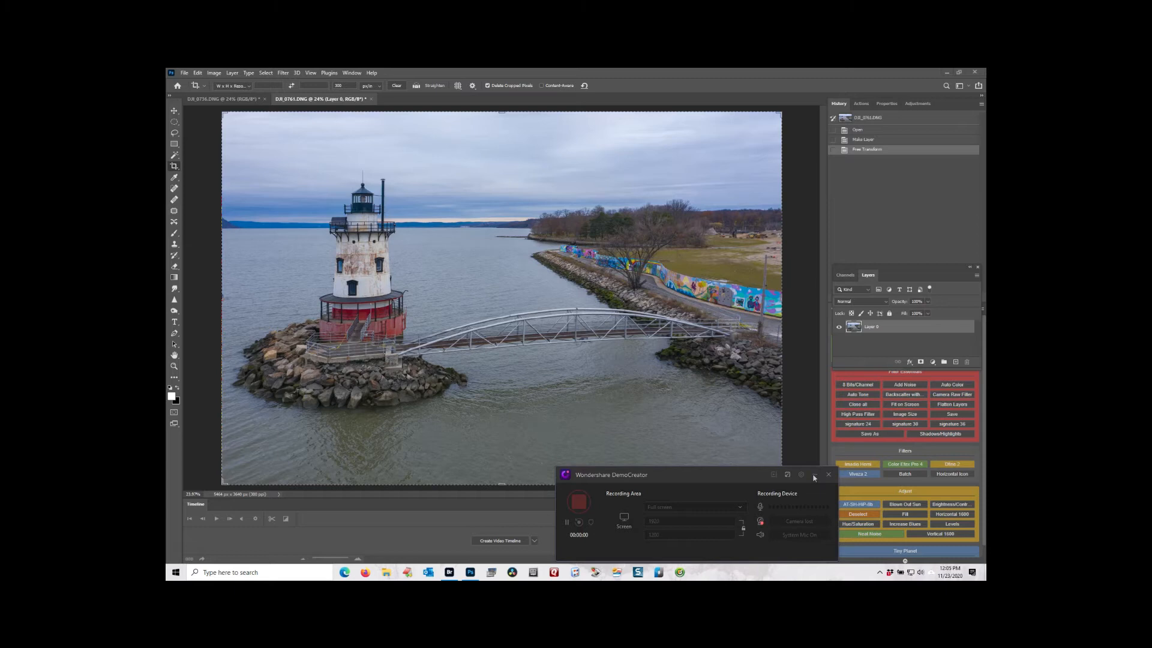
Replace the sky in the lighthouse photo DJI_0761.DNG with the textured grey cloud preset on new layers, and flatten the image.
{"action": "left_click", "coordinate": [814, 476]}
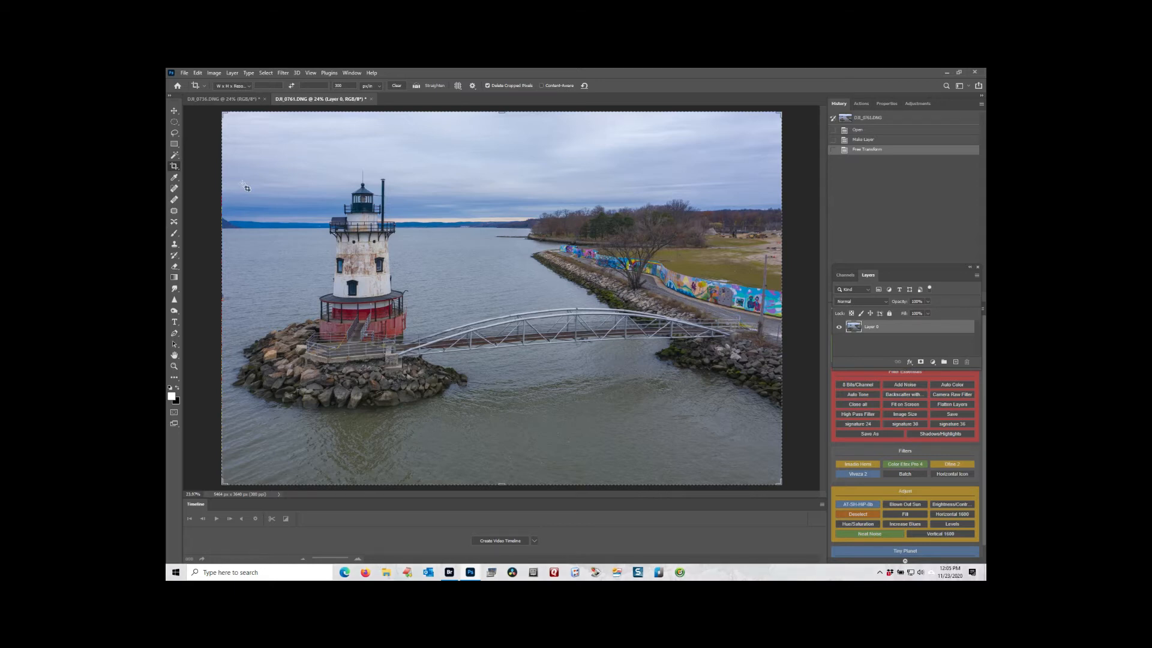
{"action": "left_click", "coordinate": [197, 73]}
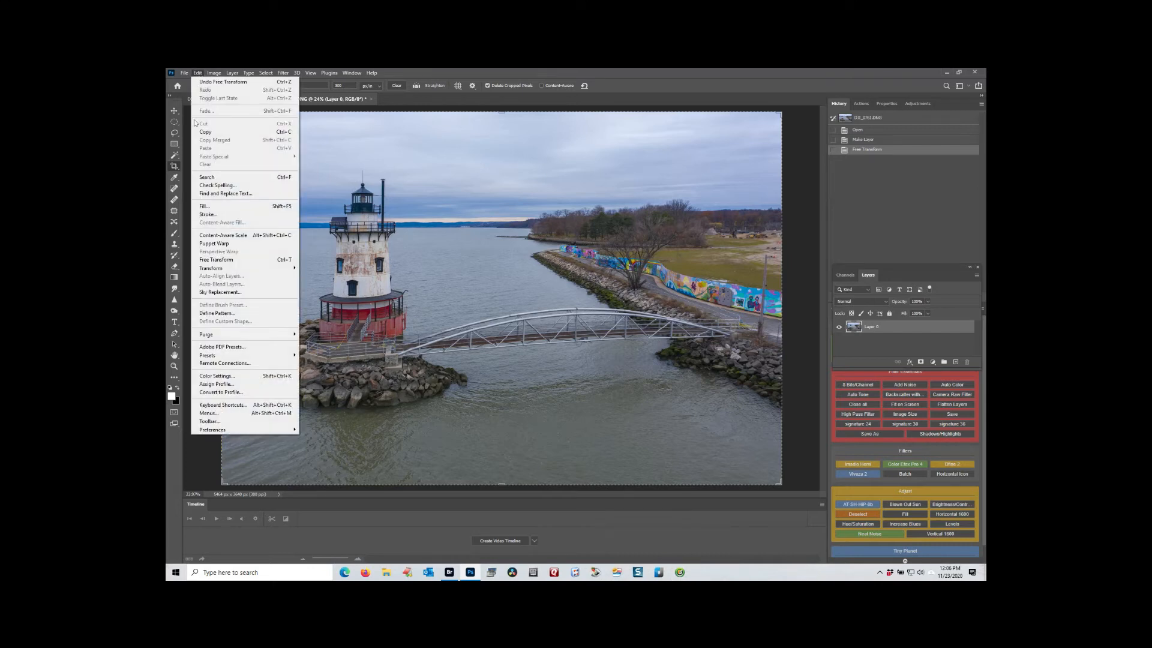
{"action": "left_click", "coordinate": [211, 293]}
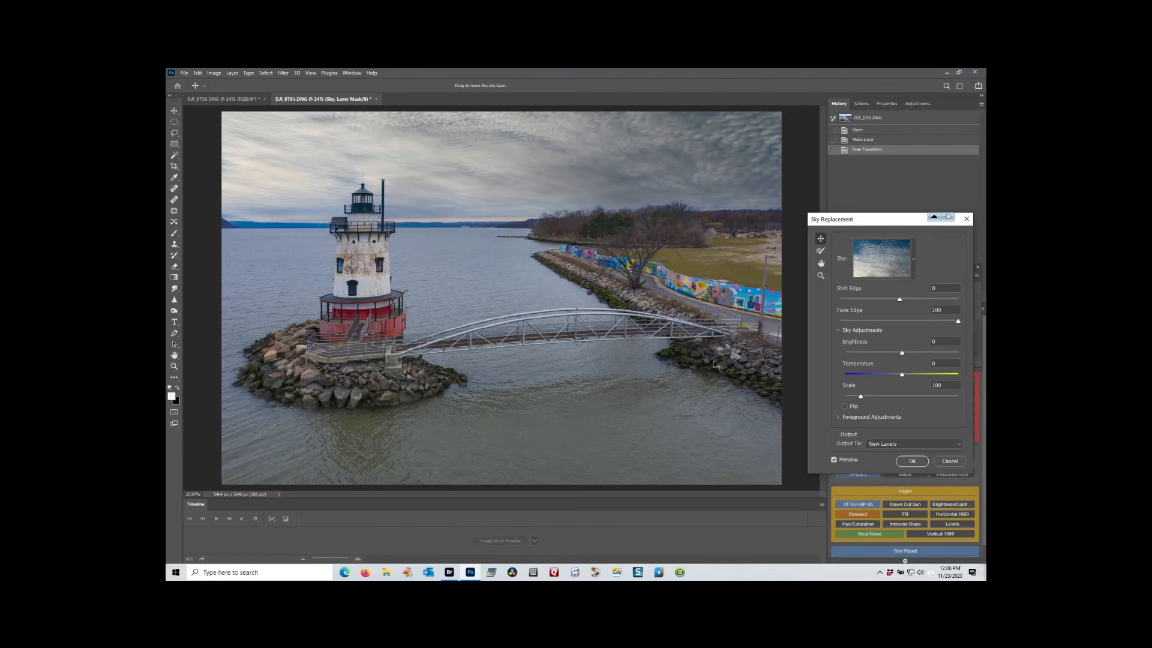
{"action": "left_click", "coordinate": [905, 463]}
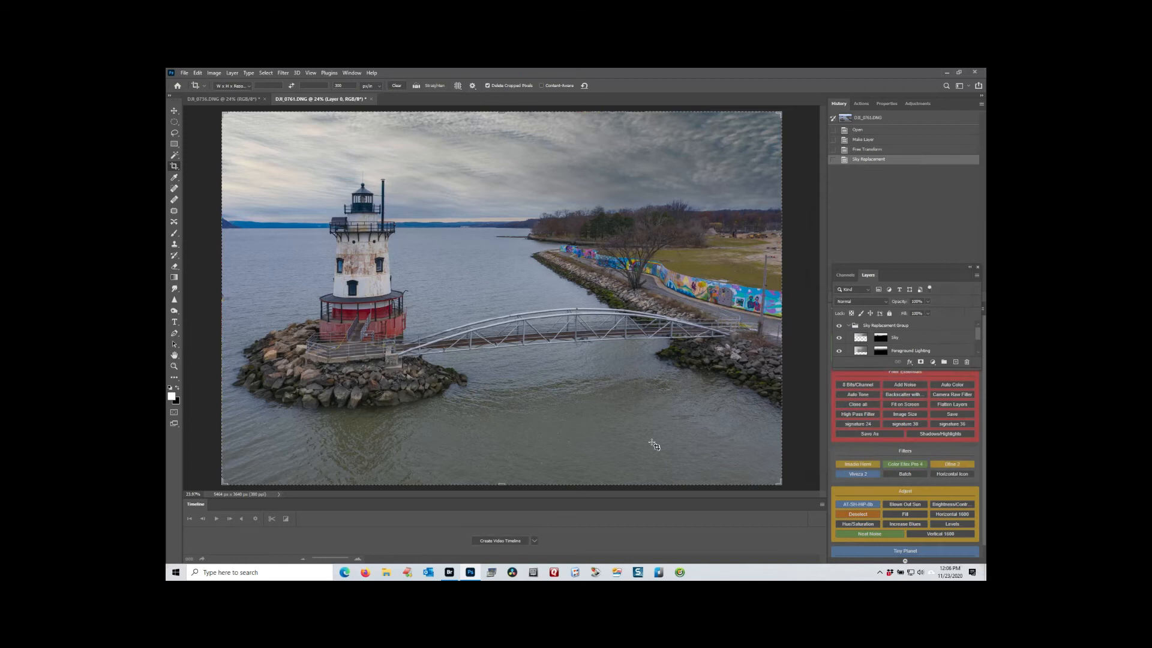
{"action": "left_click", "coordinate": [848, 325]}
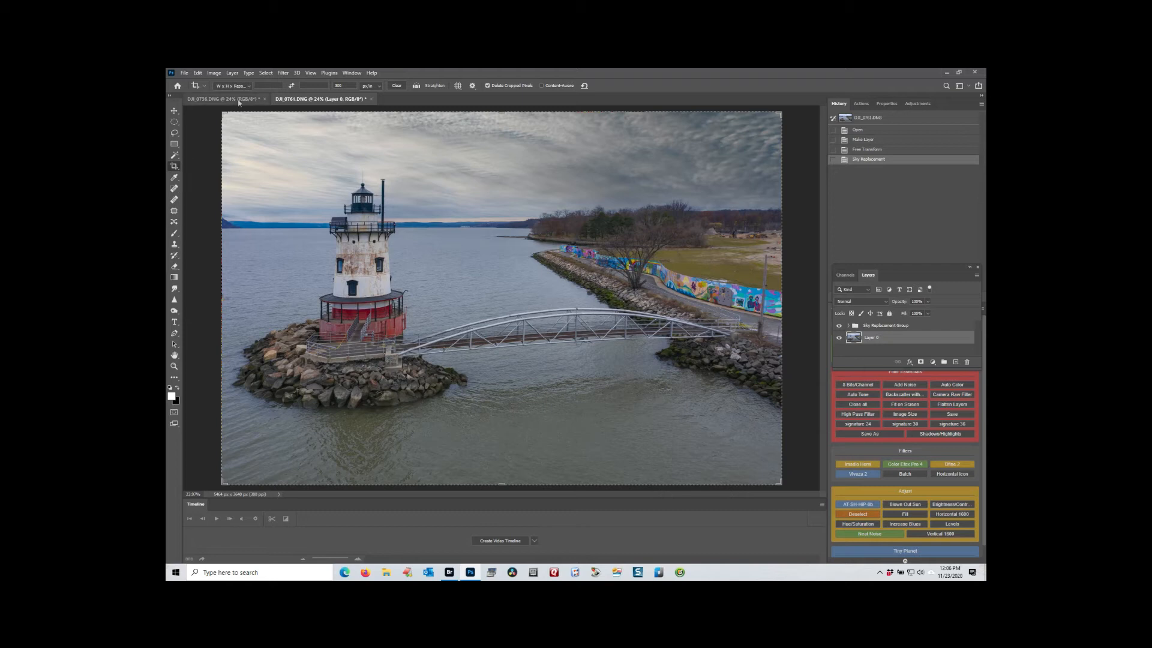
{"action": "left_click", "coordinate": [232, 73]}
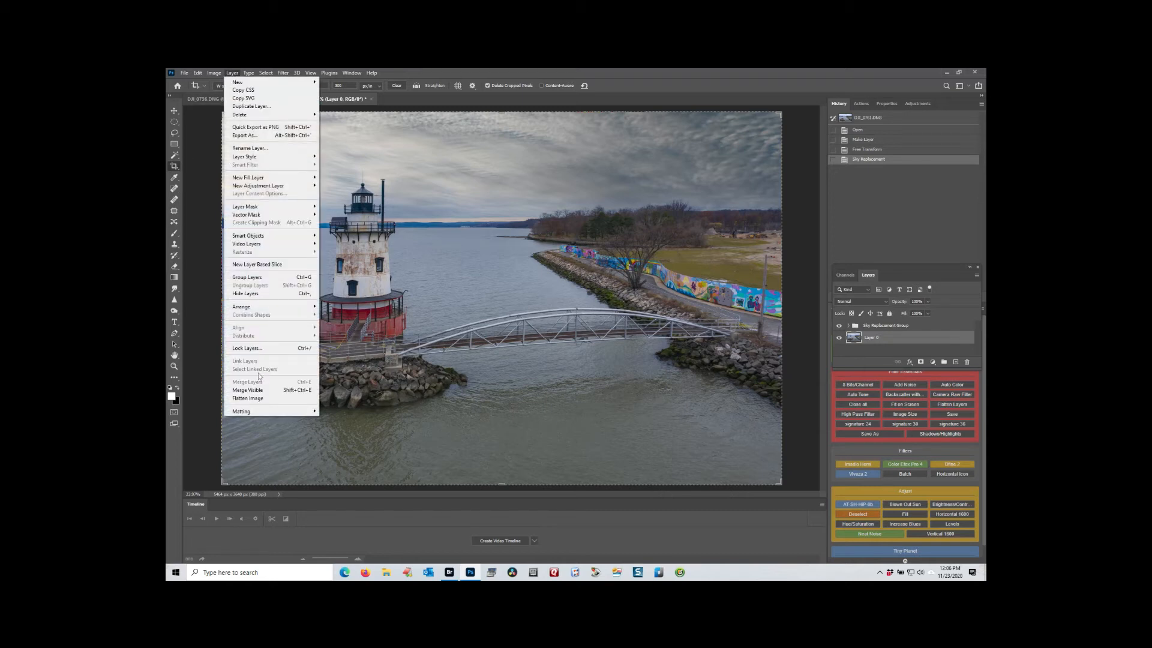
{"action": "left_click", "coordinate": [258, 398]}
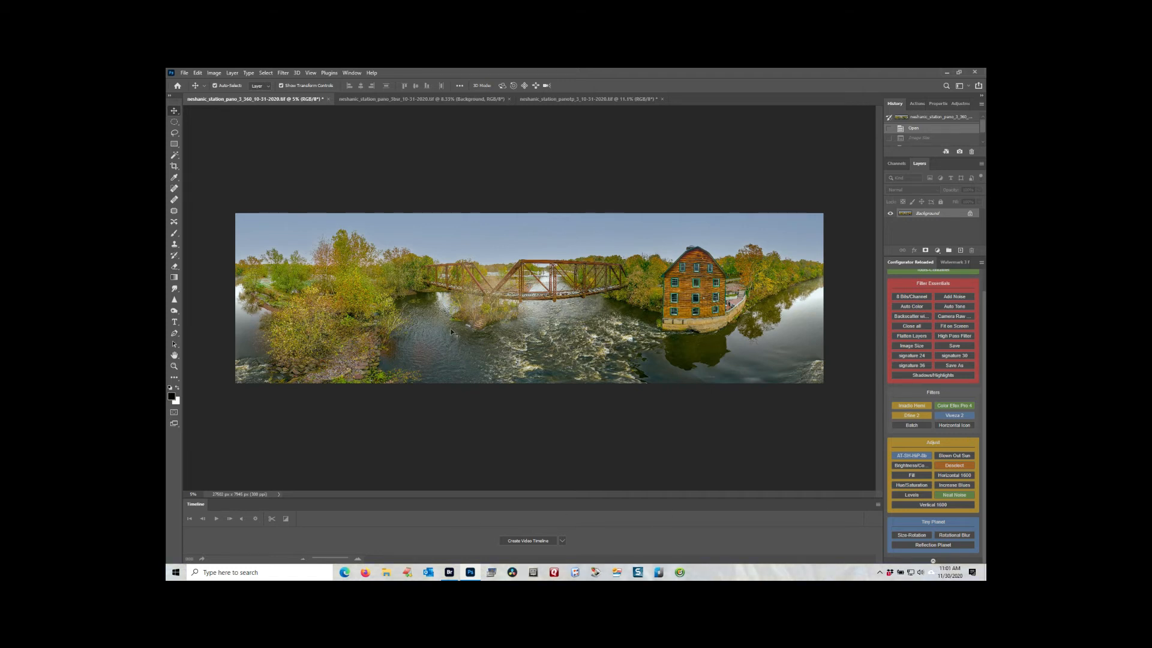
Try the blue sky with wispy clouds as a Sky Replacement on the wide river panorama, and leave without applying it.
{"action": "left_click", "coordinate": [197, 73]}
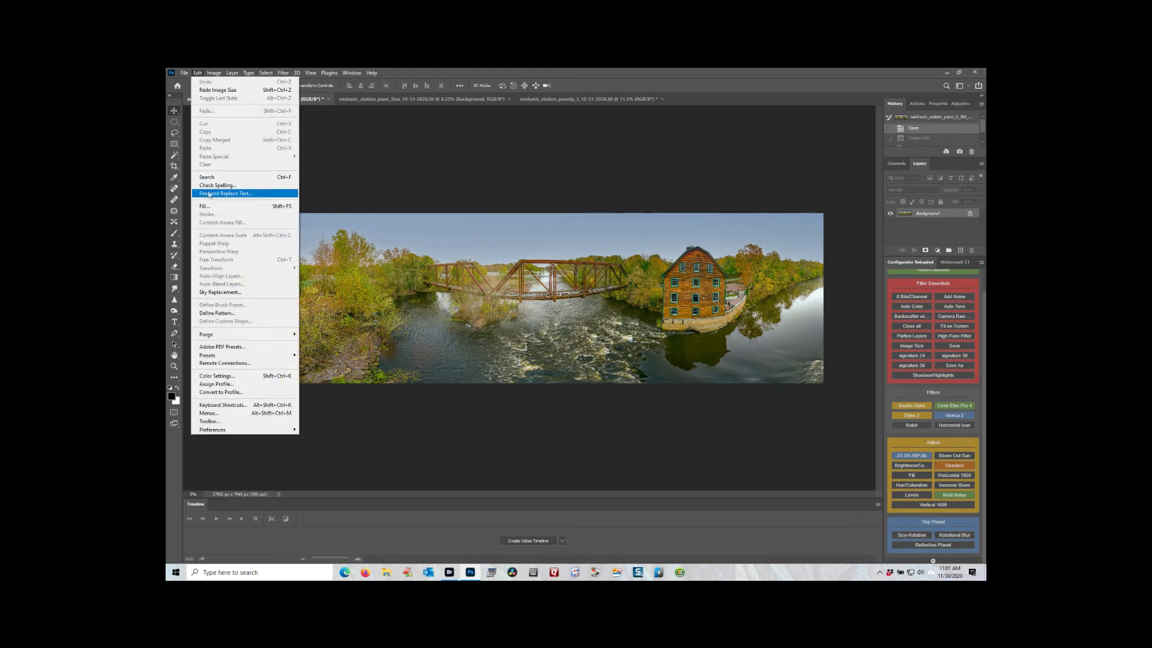
{"action": "left_click", "coordinate": [215, 293]}
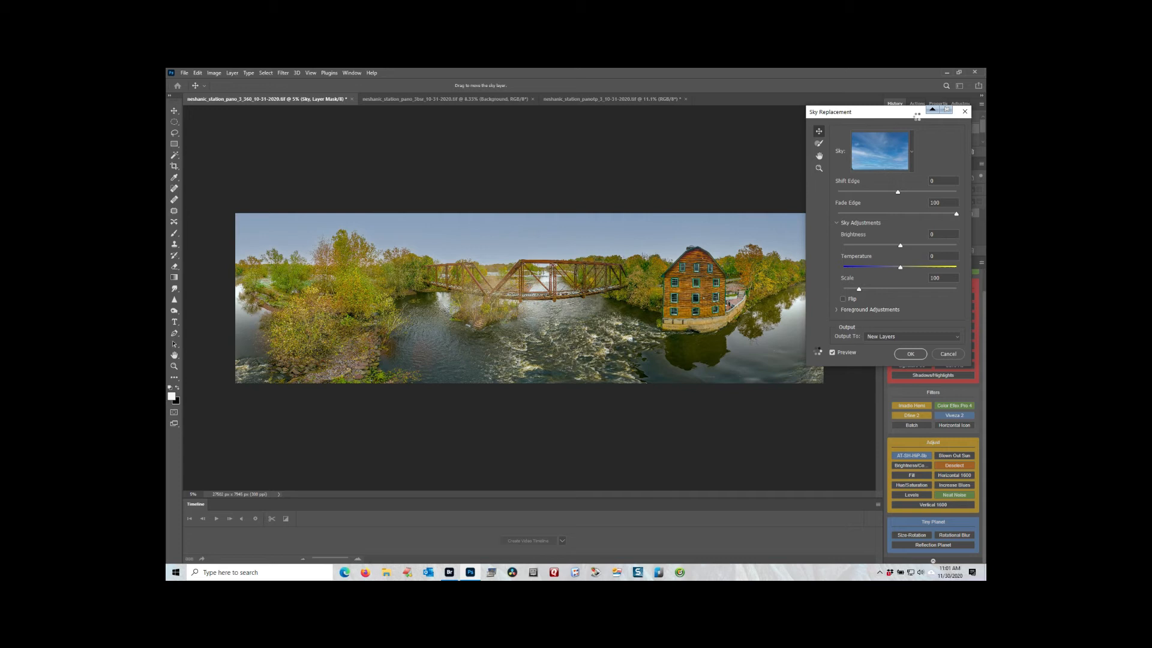
{"action": "left_click_drag", "start_coordinate": [896, 115], "coordinate": [917, 116]}
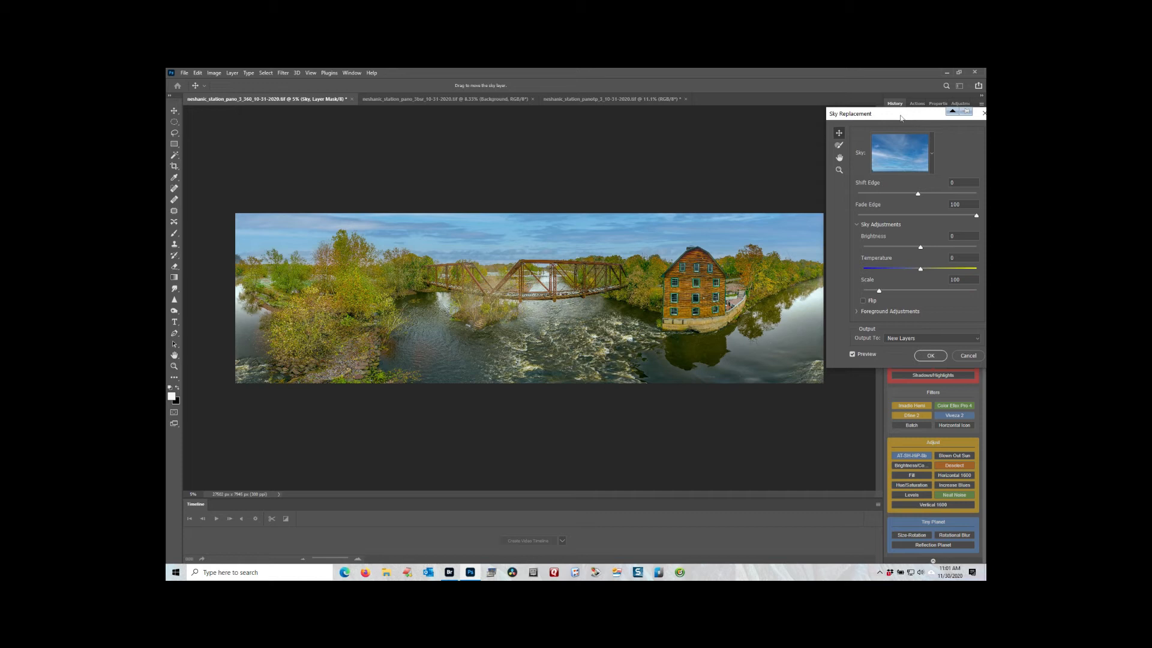
{"action": "left_click_drag", "start_coordinate": [899, 114], "coordinate": [918, 133]}
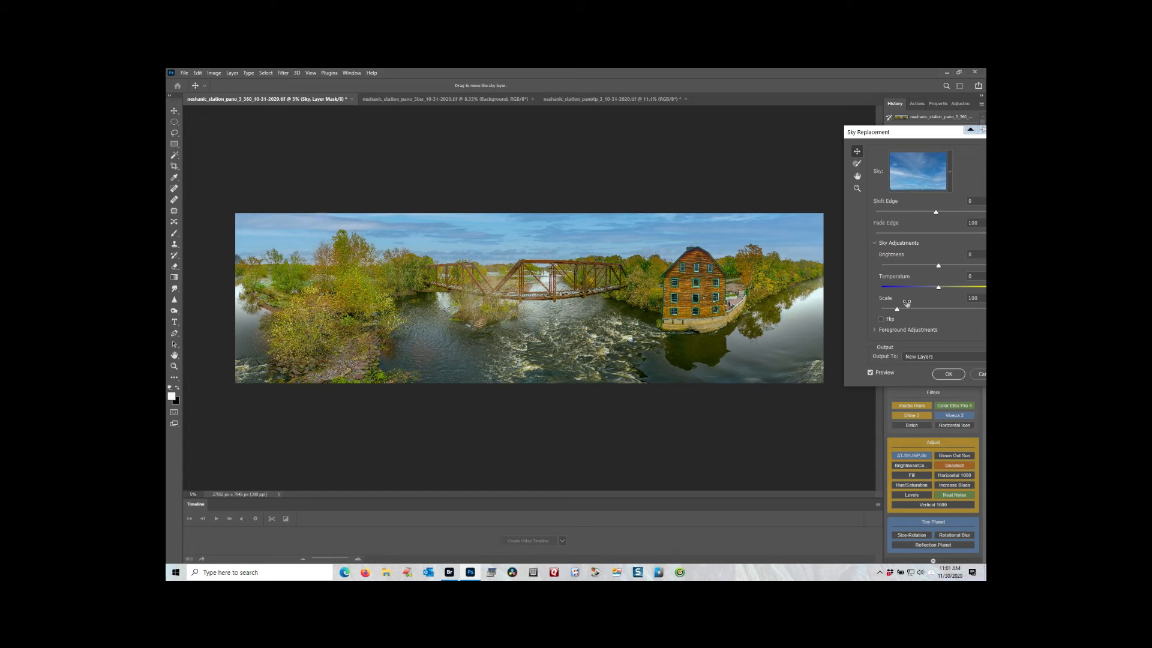
{"action": "left_click", "coordinate": [977, 374]}
Compare the sky seam in the little-planet image that has the replaced blue sky with the flat river panorama.
{"action": "left_click", "coordinate": [498, 99]}
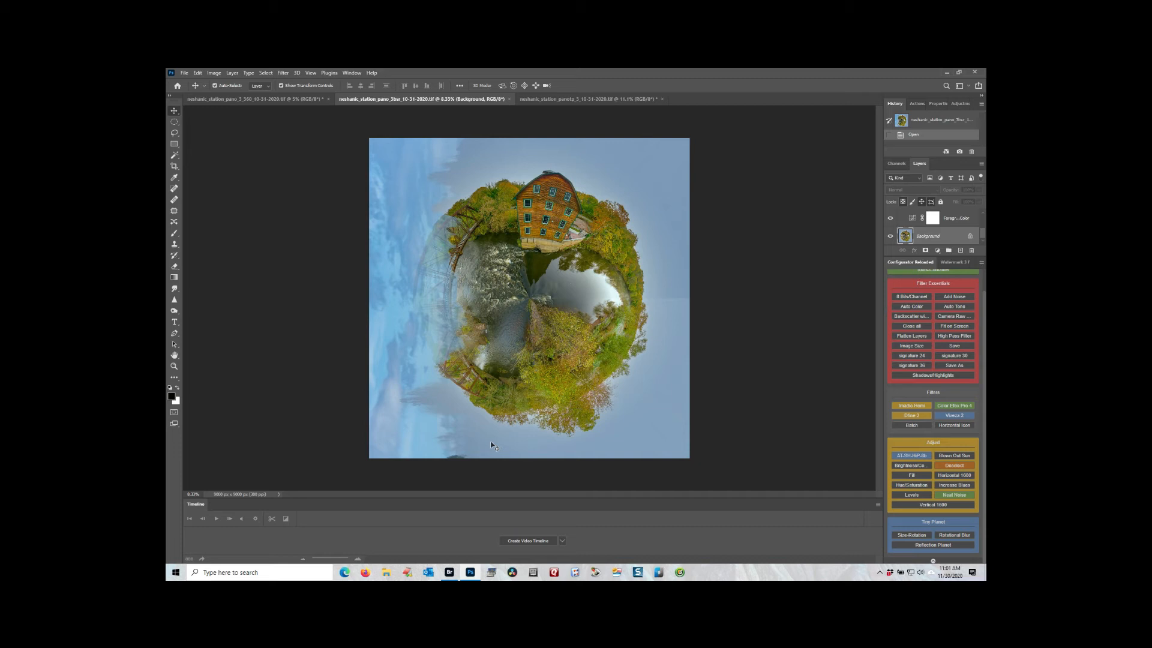
{"action": "left_click", "coordinate": [286, 98]}
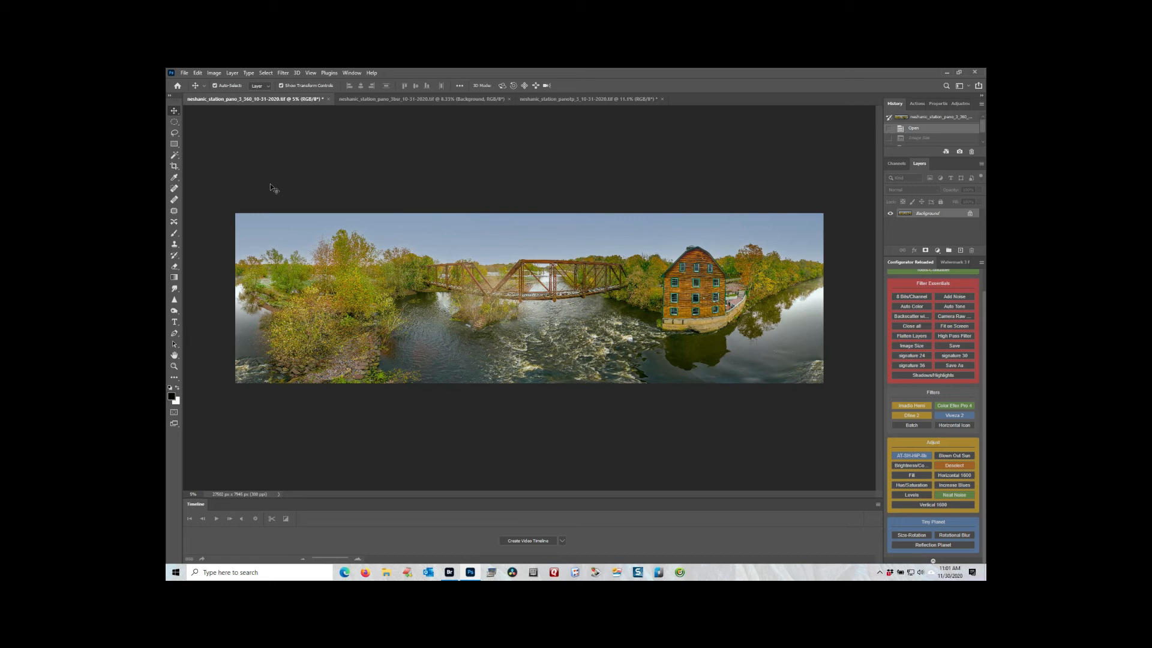
Apply the blue sky with wispy clouds to the unedited little-planet image as a Sky Replacement on new layers.
{"action": "left_click", "coordinate": [609, 101]}
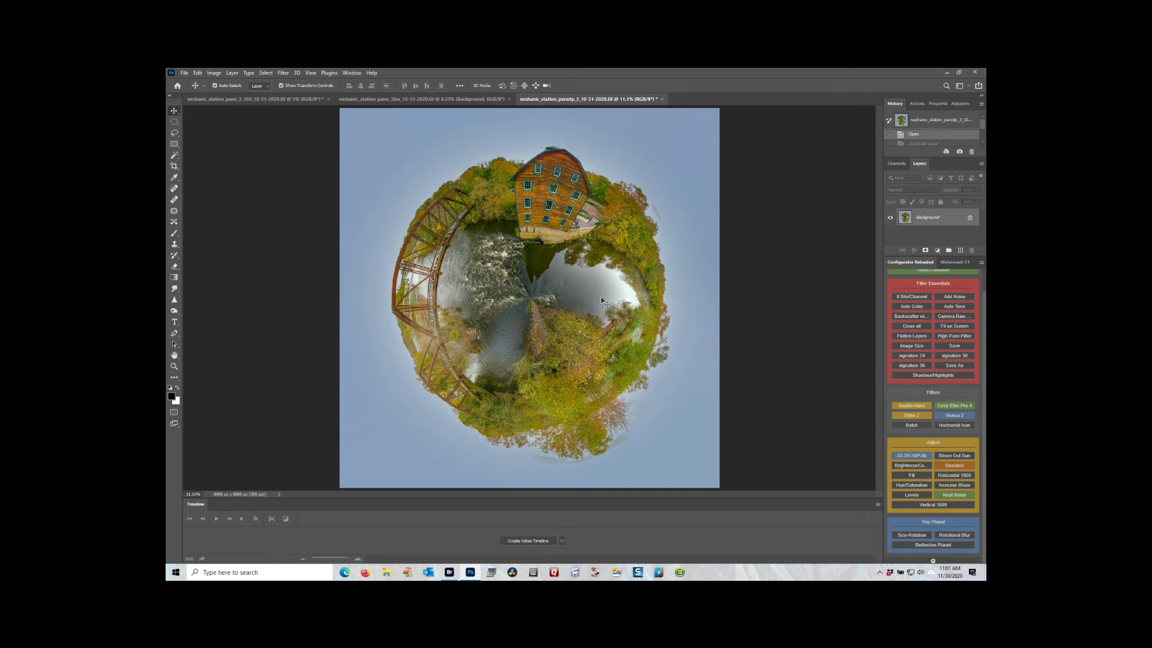
{"action": "left_click", "coordinate": [198, 73]}
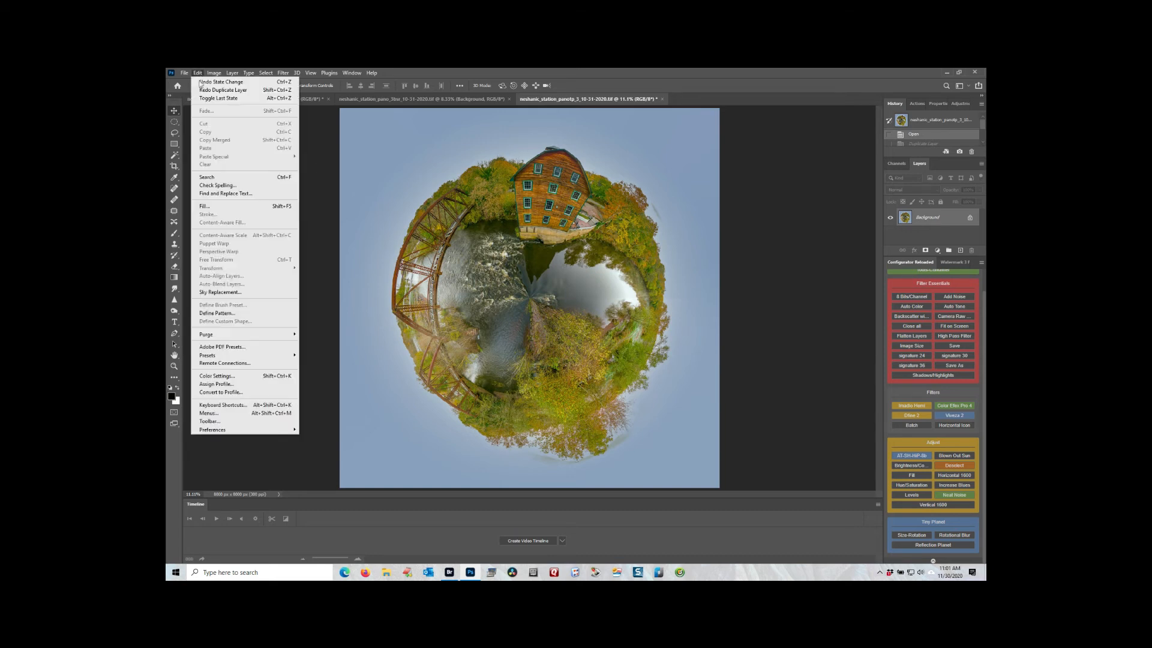
{"action": "left_click", "coordinate": [208, 292]}
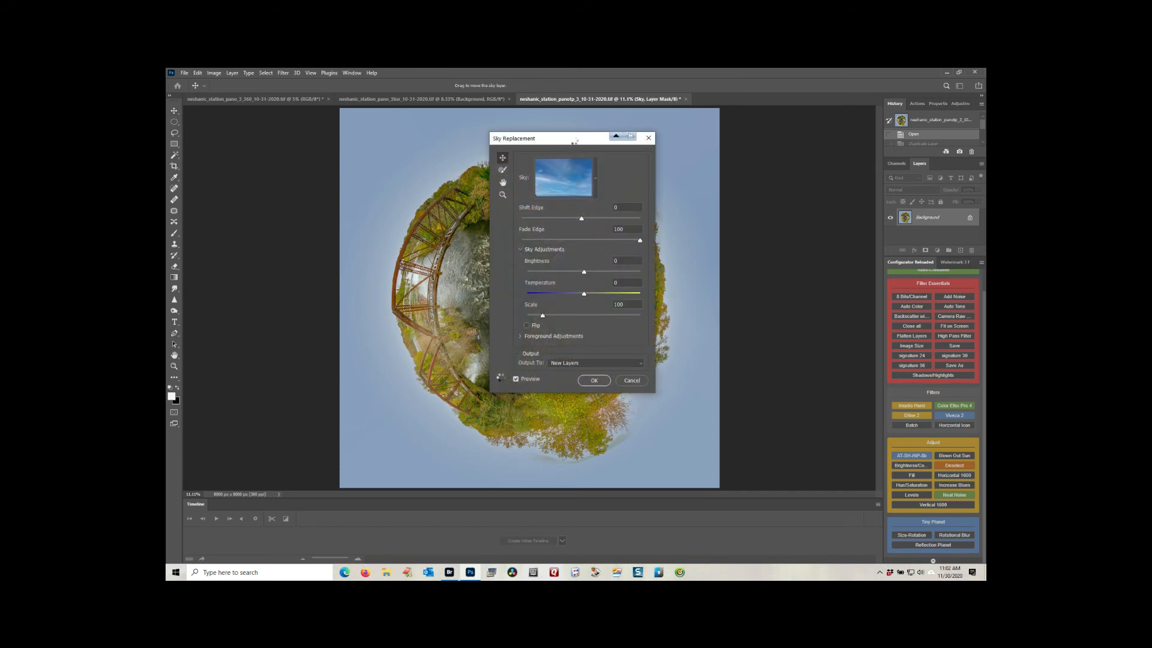
{"action": "left_click_drag", "start_coordinate": [574, 142], "coordinate": [787, 155]}
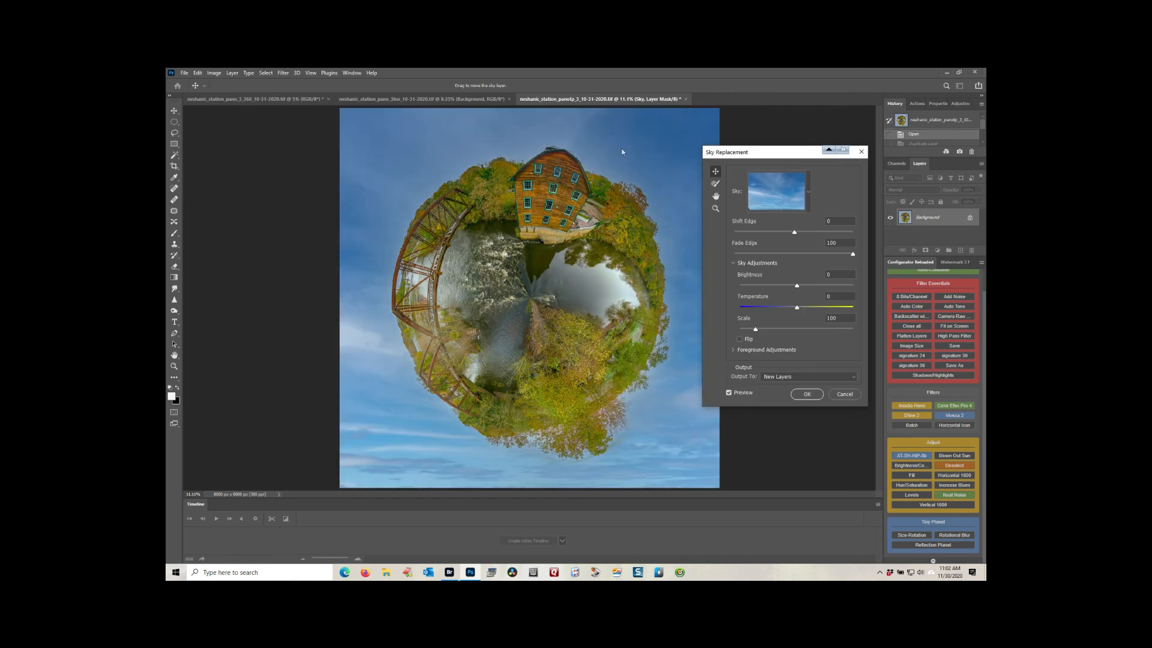
{"action": "left_click", "coordinate": [806, 395]}
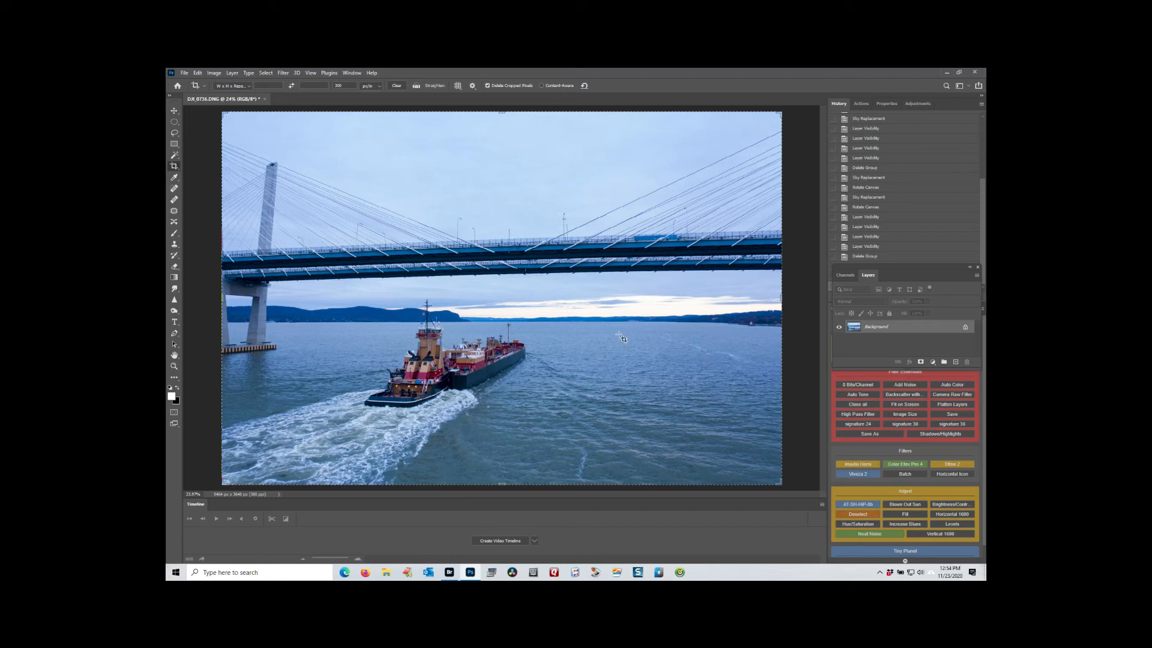
Replace the sky in the tugboat and bridge photo with the dark pink-tinged cloud preset on new layers, and collapse its layer group.
{"action": "left_click", "coordinate": [196, 73]}
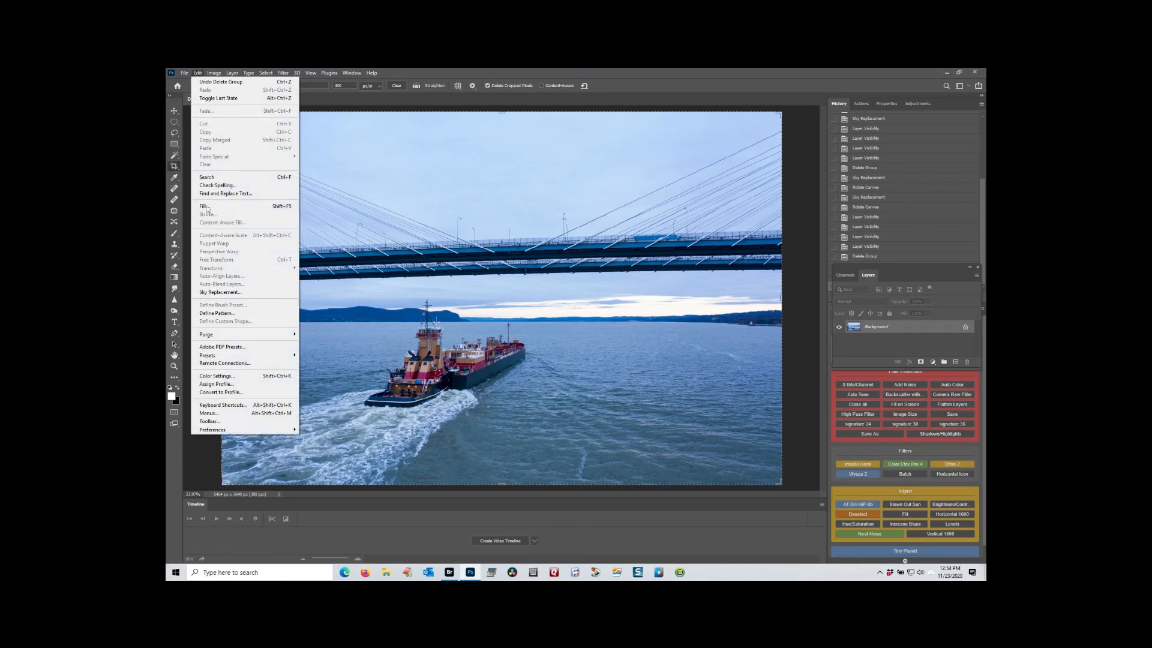
{"action": "left_click", "coordinate": [217, 292]}
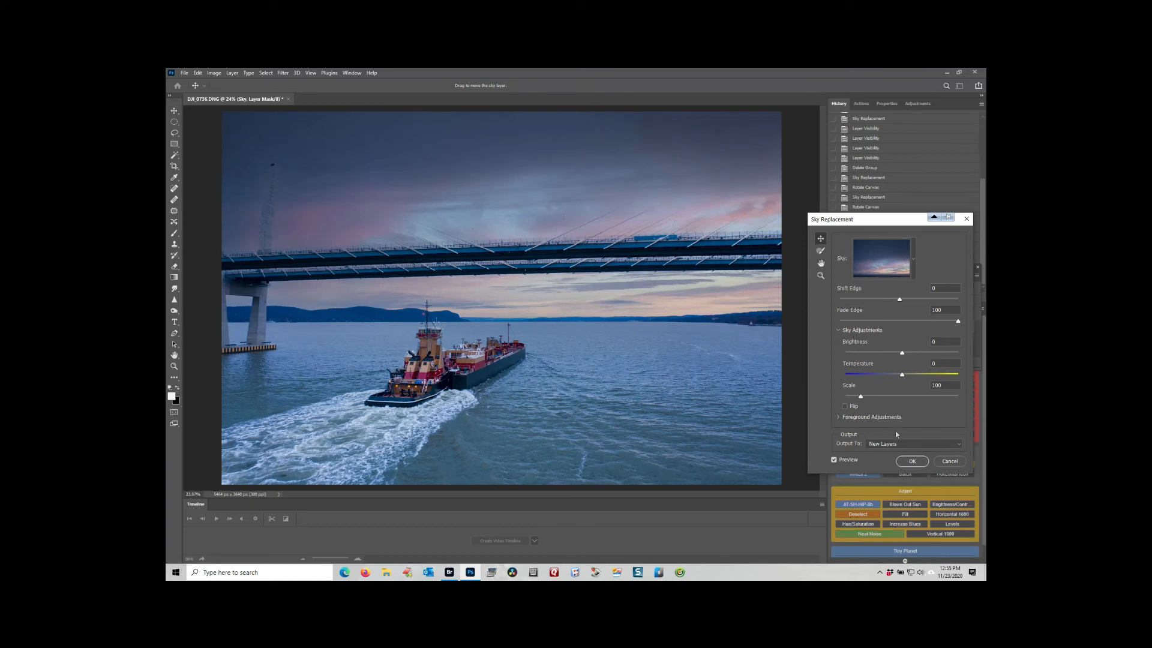
{"action": "left_click", "coordinate": [913, 462]}
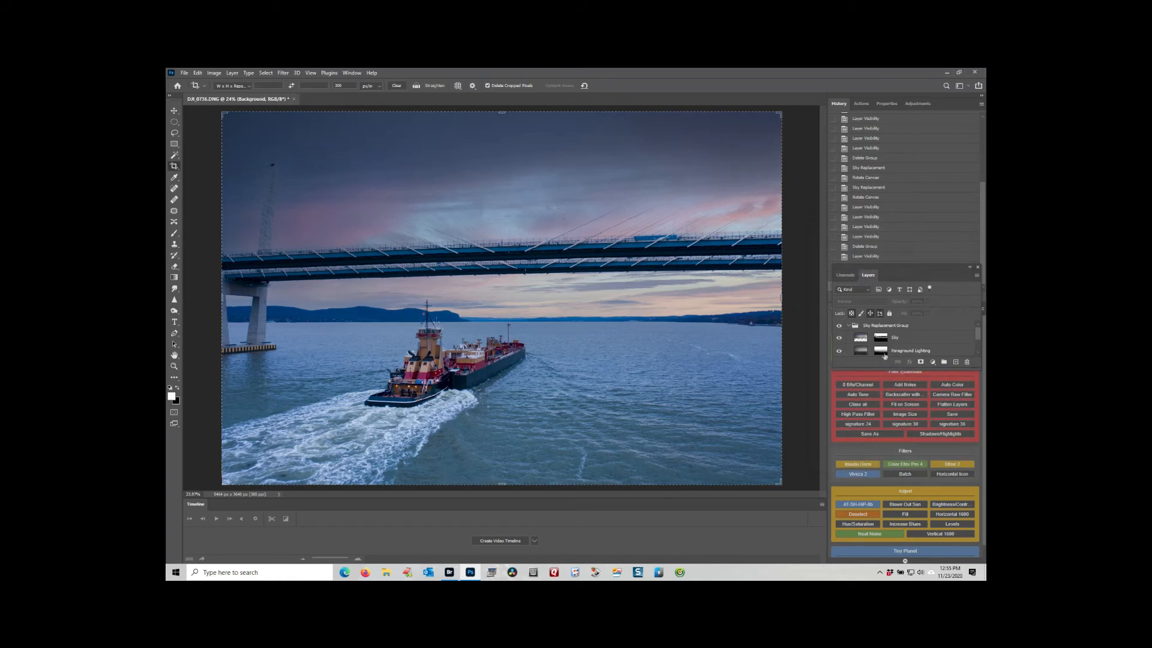
{"action": "left_click", "coordinate": [848, 326]}
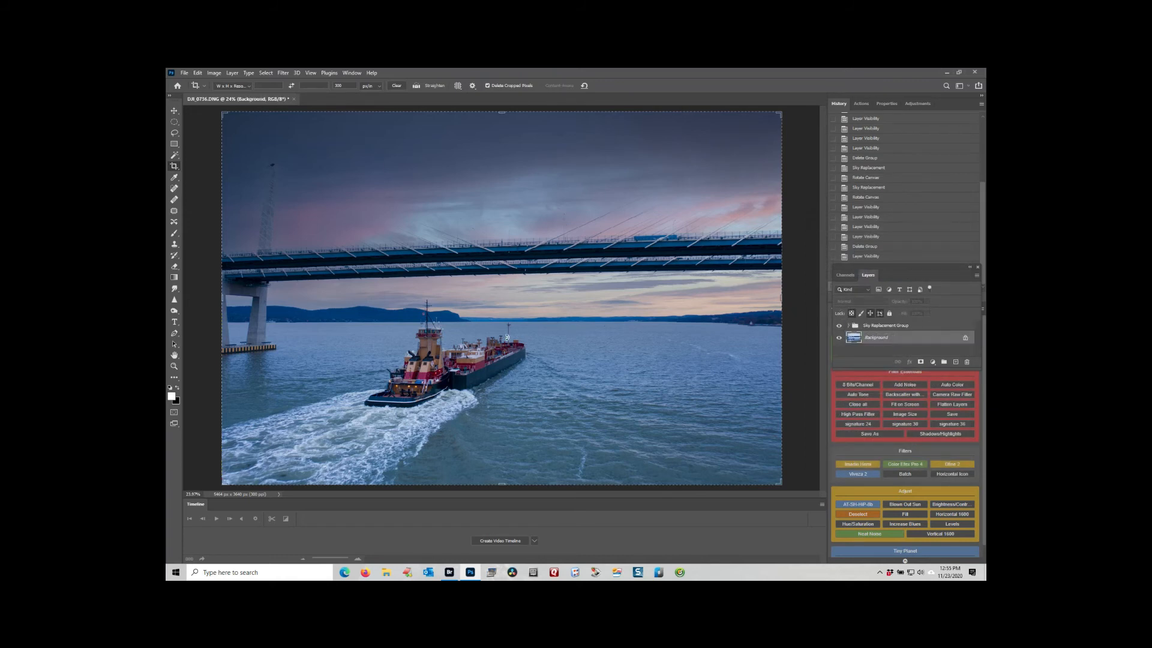
Rotate the image 180° and apply the same dark pink-tinged sky to the water as a Sky Replacement on new layers.
{"action": "left_click", "coordinate": [210, 74]}
{"action": "mouse_move", "coordinate": [206, 76]}
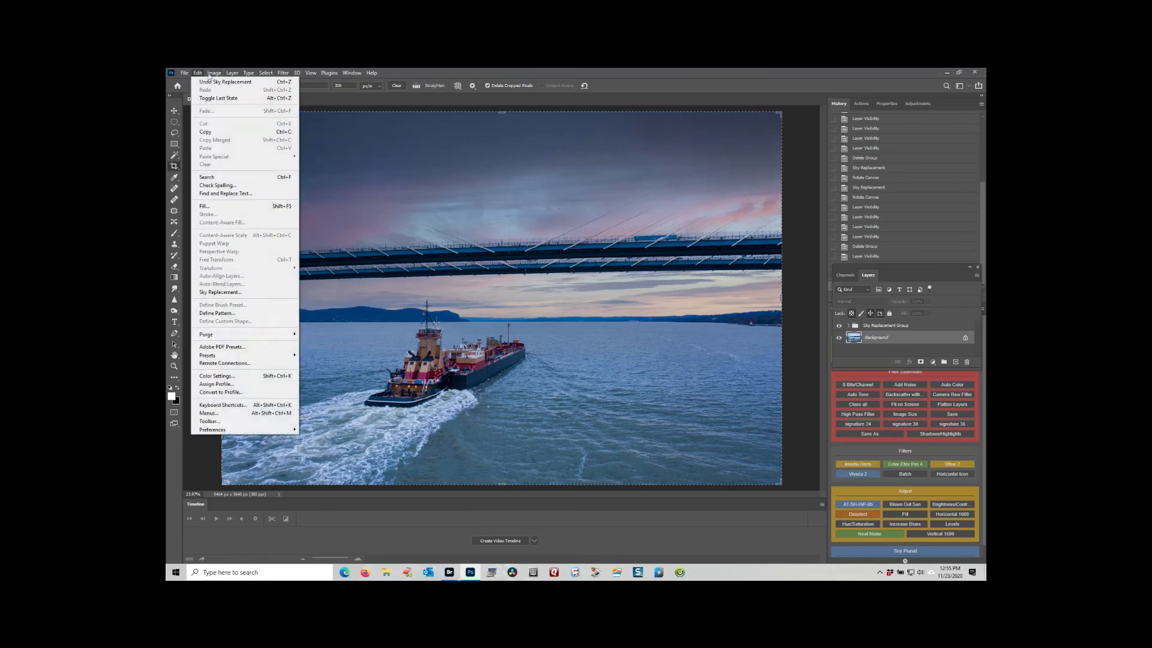
{"action": "mouse_move", "coordinate": [229, 155]}
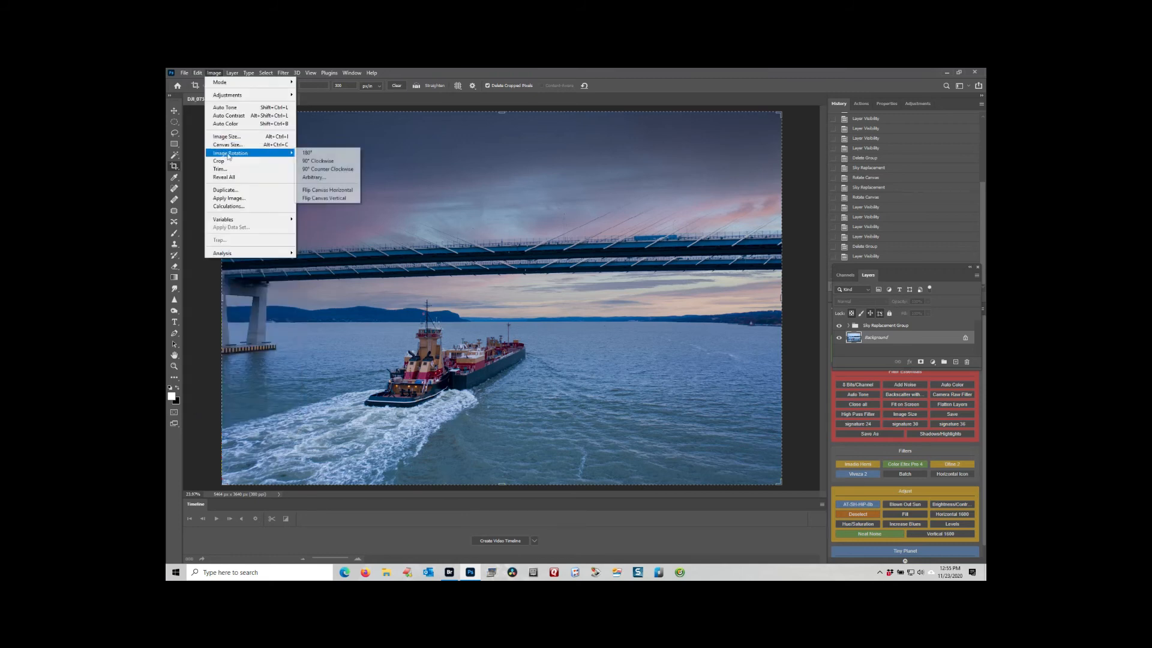
{"action": "left_click", "coordinate": [306, 153]}
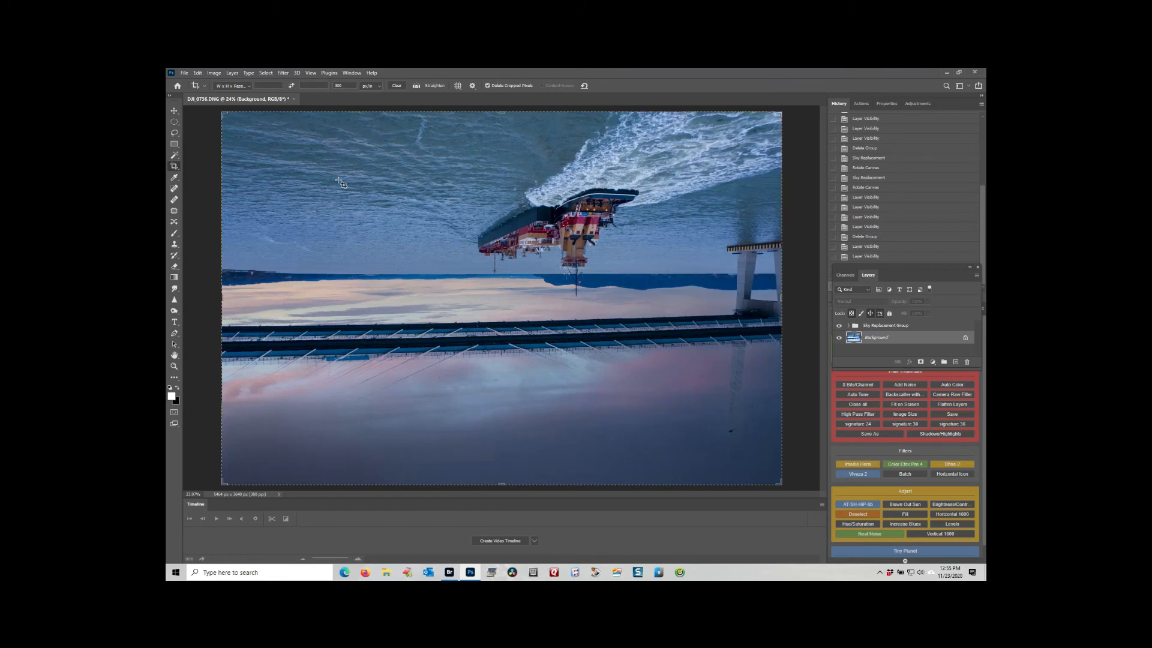
{"action": "left_click", "coordinate": [199, 73]}
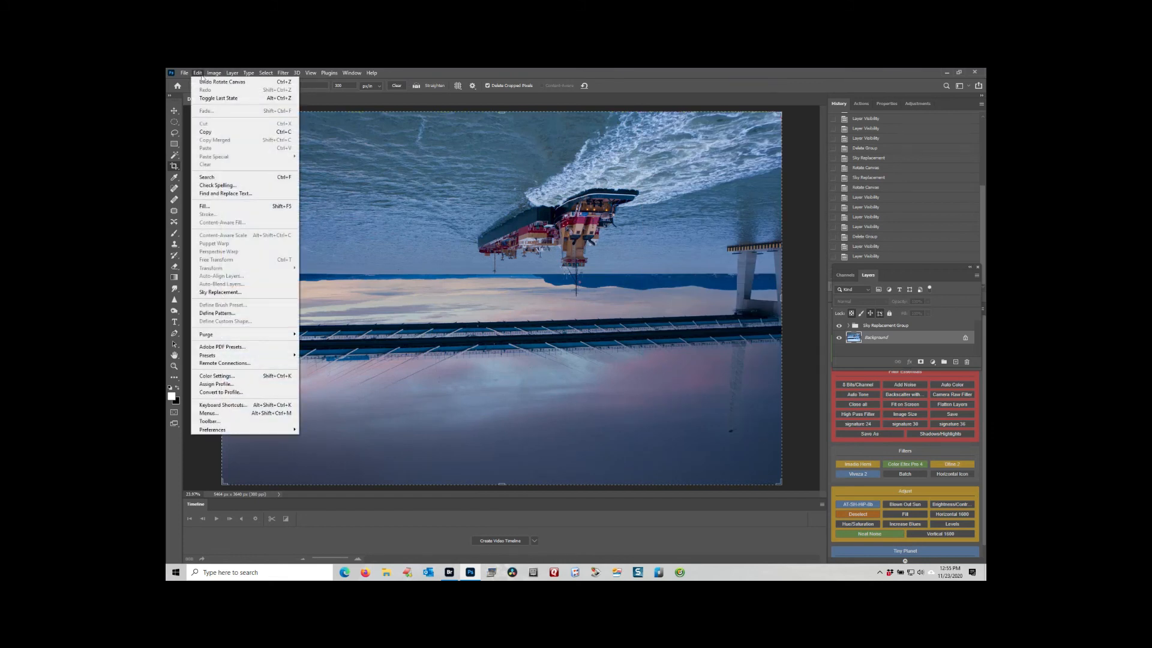
{"action": "left_click", "coordinate": [222, 292]}
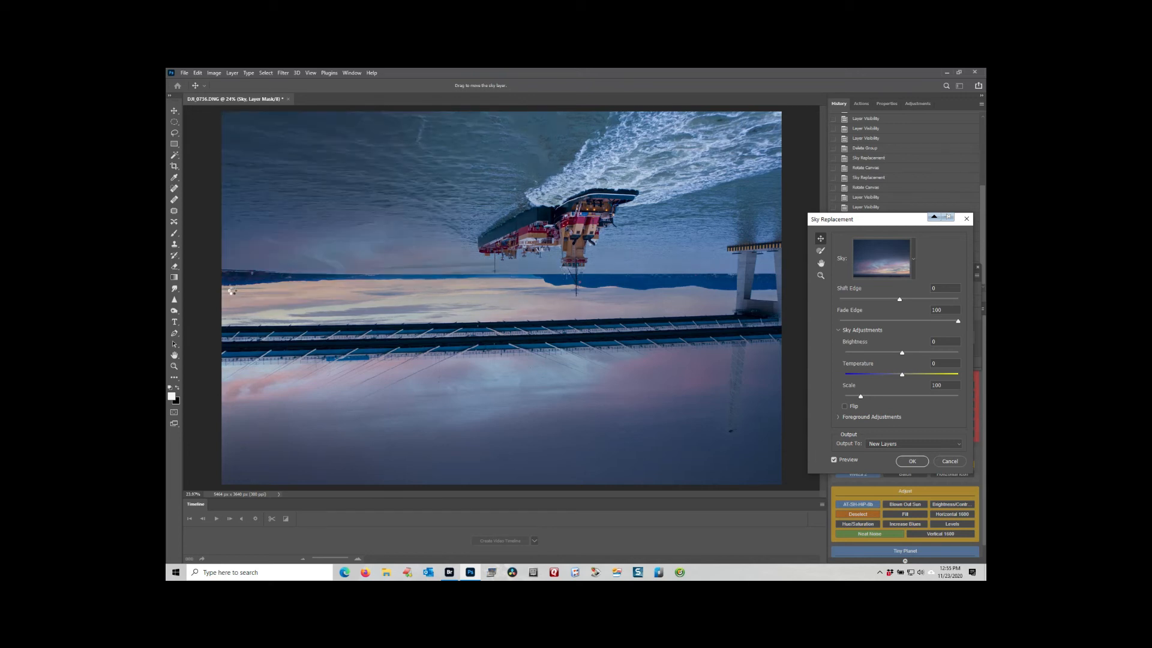
{"action": "left_click", "coordinate": [924, 461]}
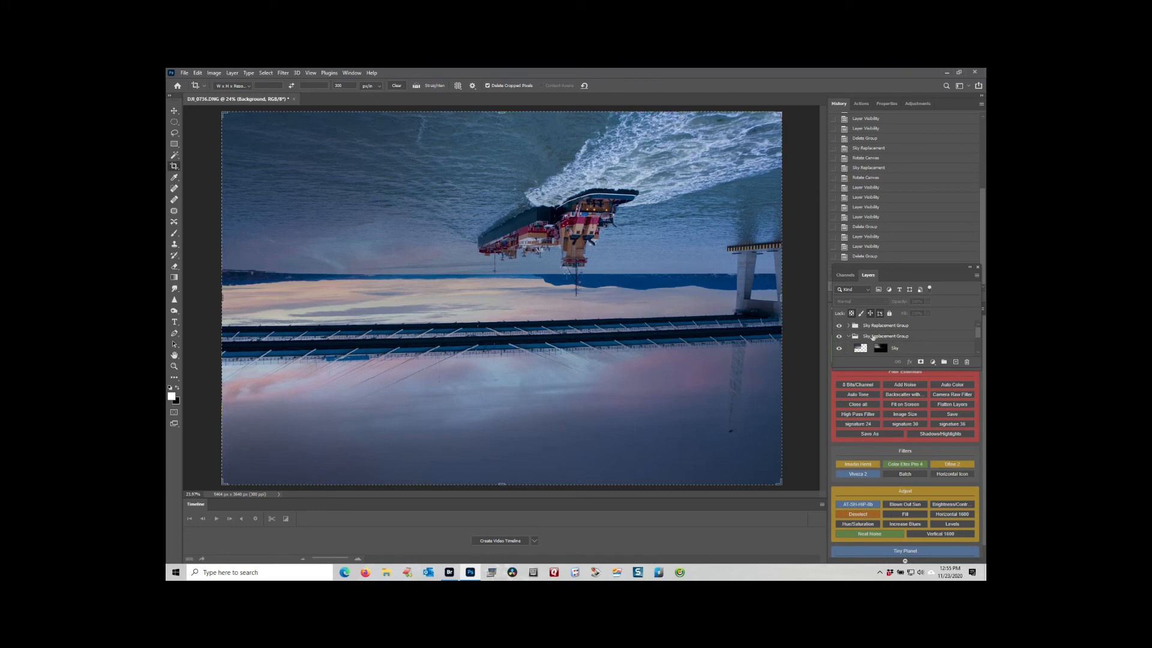
{"action": "left_click", "coordinate": [847, 337]}
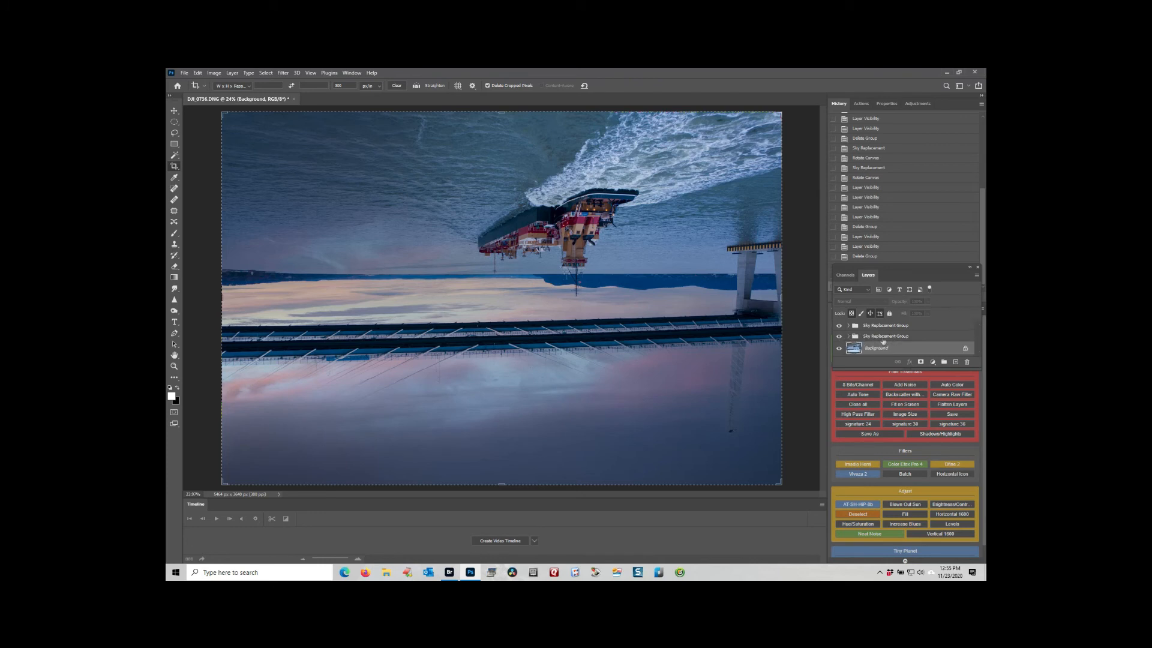
Rename the Sky Replacement Group directly above the Background as Water.
{"action": "double_click", "coordinate": [900, 336]}
{"action": "type", "text": "Water"}
{"action": "key", "text": "Return"}
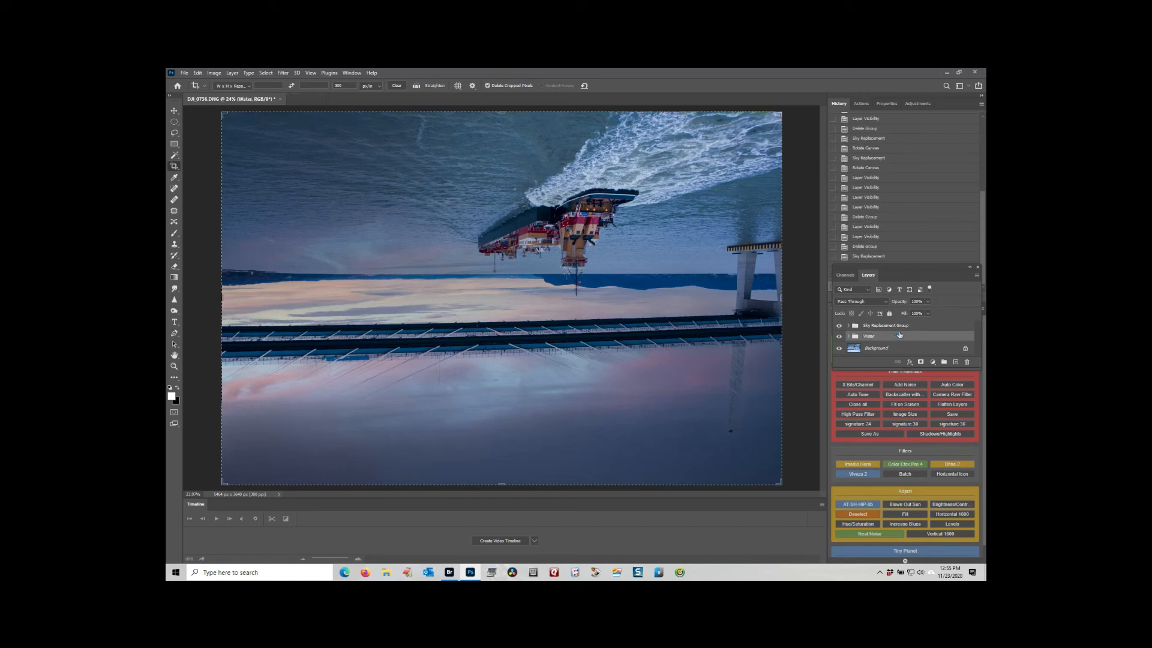
Rotate the whole image 180° so the tugboat photo is upright.
{"action": "left_click", "coordinate": [218, 74]}
{"action": "mouse_move", "coordinate": [258, 153]}
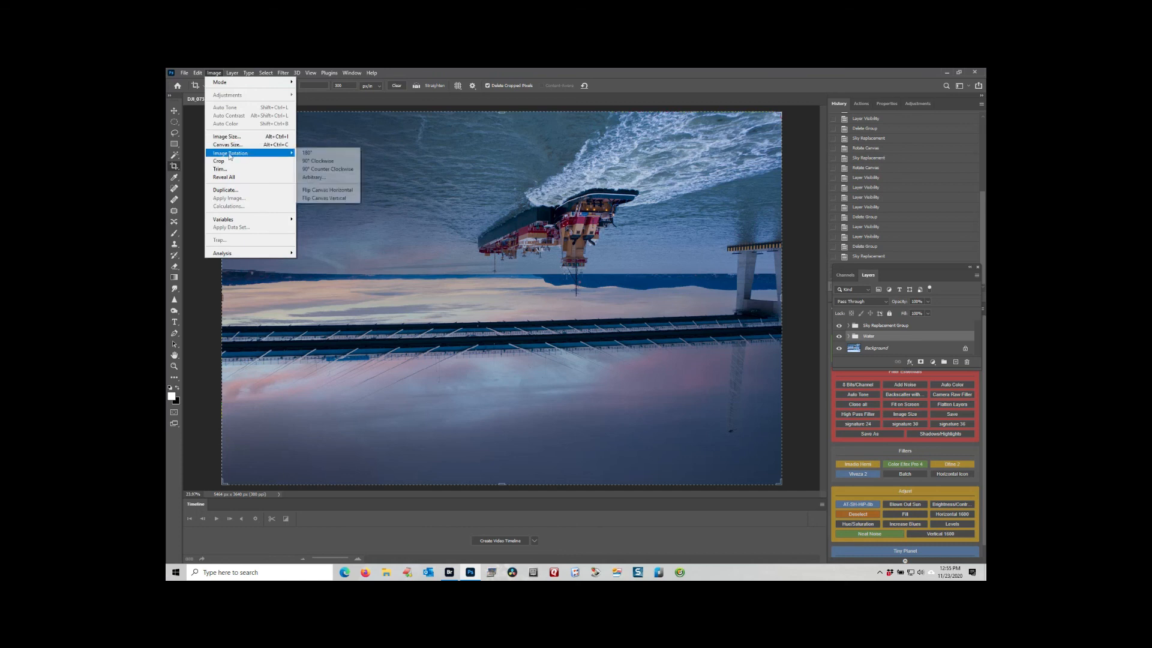
{"action": "left_click", "coordinate": [329, 153]}
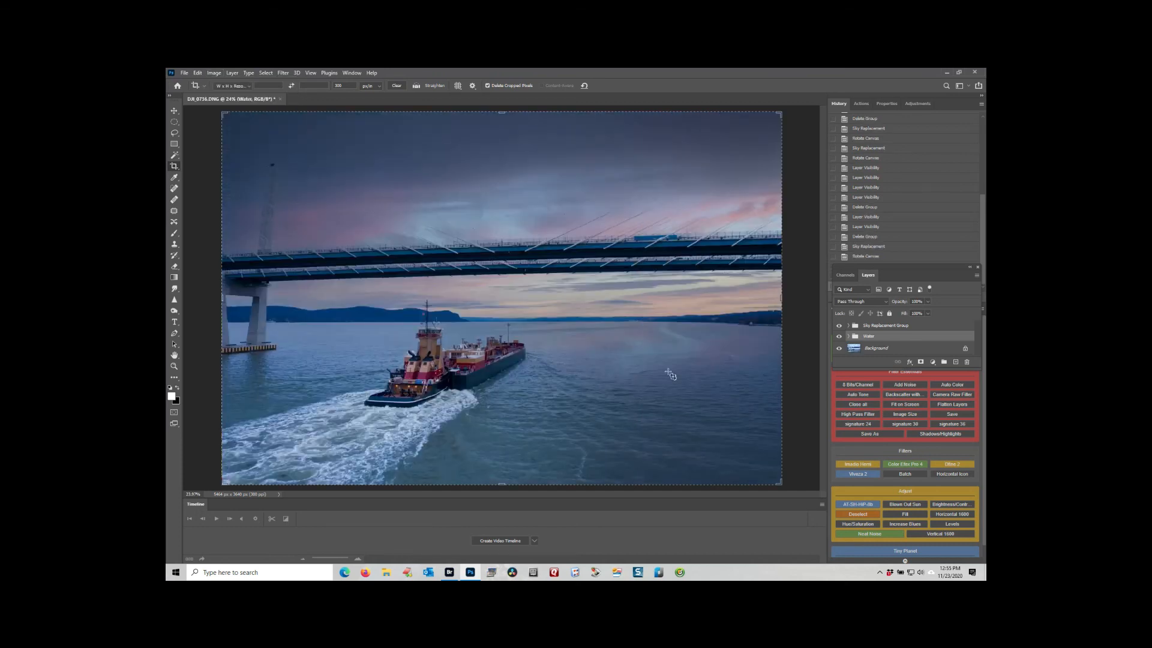
Set the Water group's opacity to 57% and compare the water with the group hidden and shown.
{"action": "left_click", "coordinate": [839, 337]}
{"action": "left_click", "coordinate": [838, 337]}
{"action": "left_click_drag", "start_coordinate": [902, 305], "coordinate": [885, 306]}
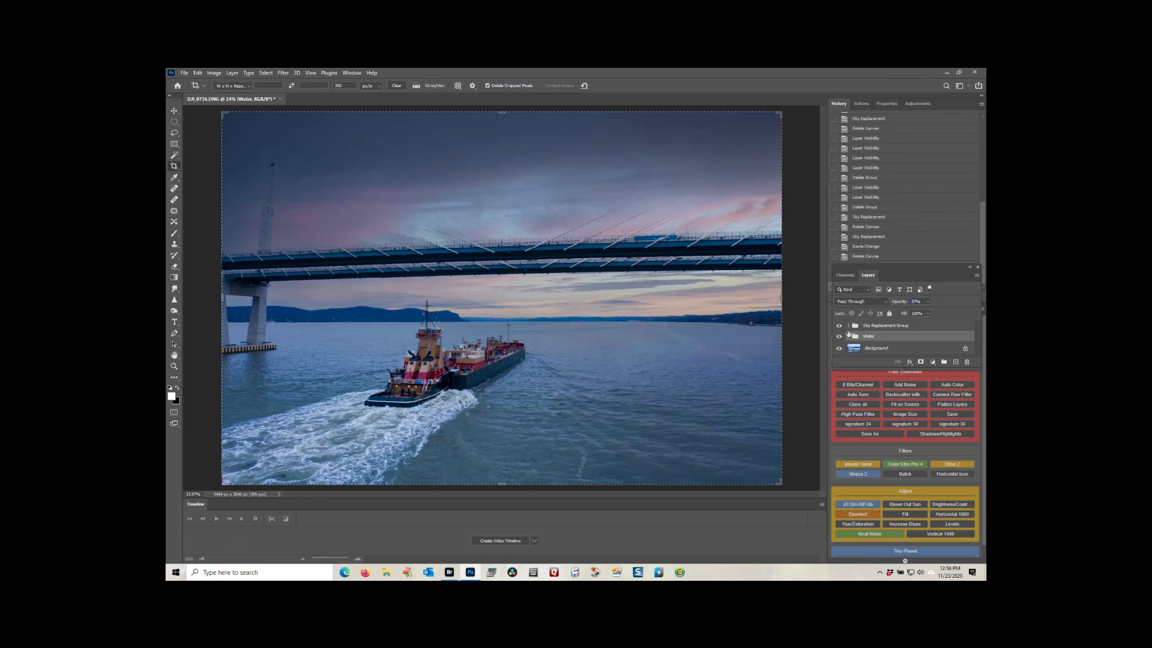
{"action": "left_click", "coordinate": [838, 336]}
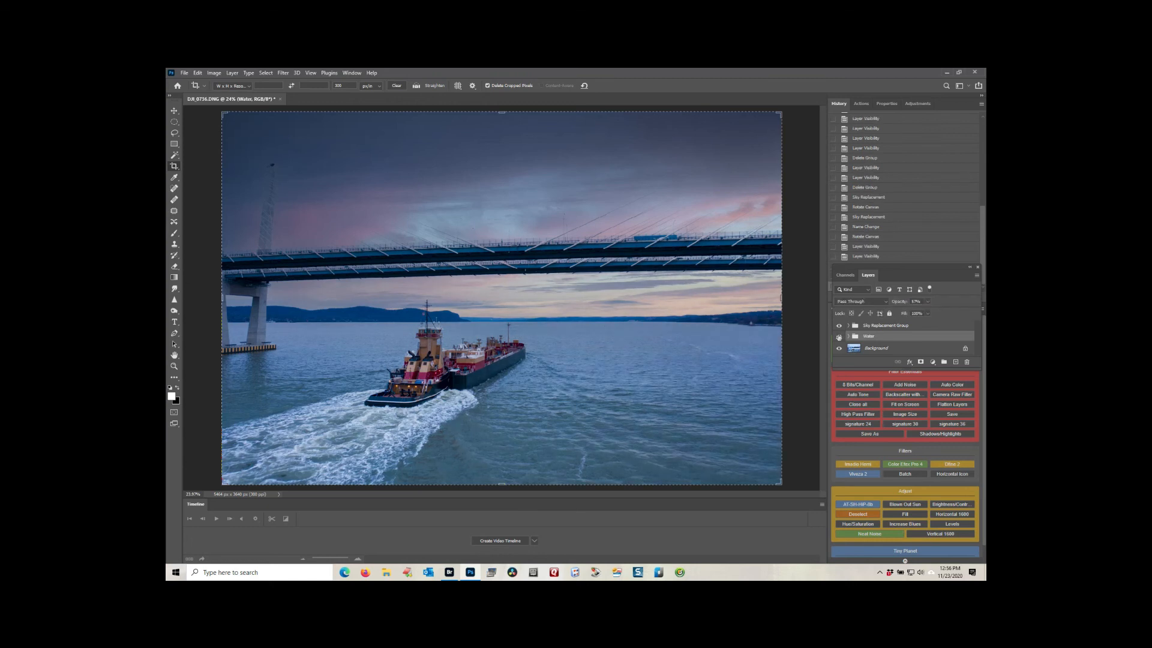
{"action": "left_click", "coordinate": [839, 336]}
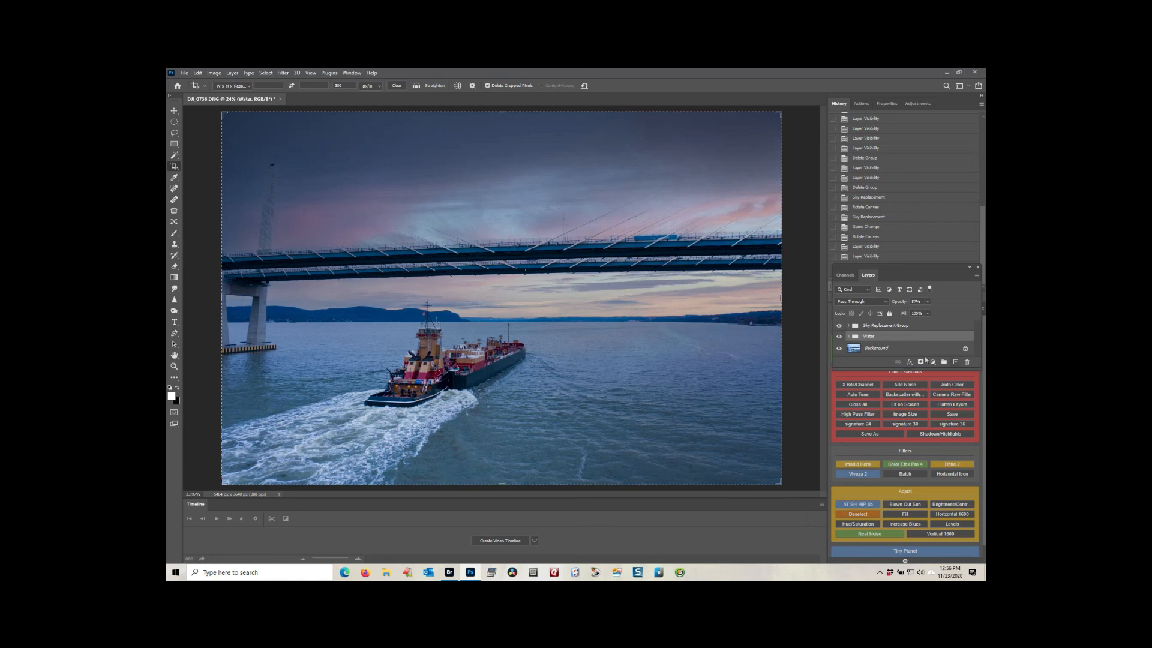
Delete the Water group and the Sky Replacement Group from the tugboat photo, keeping only the Background.
{"action": "left_click_drag", "start_coordinate": [948, 339], "coordinate": [967, 362]}
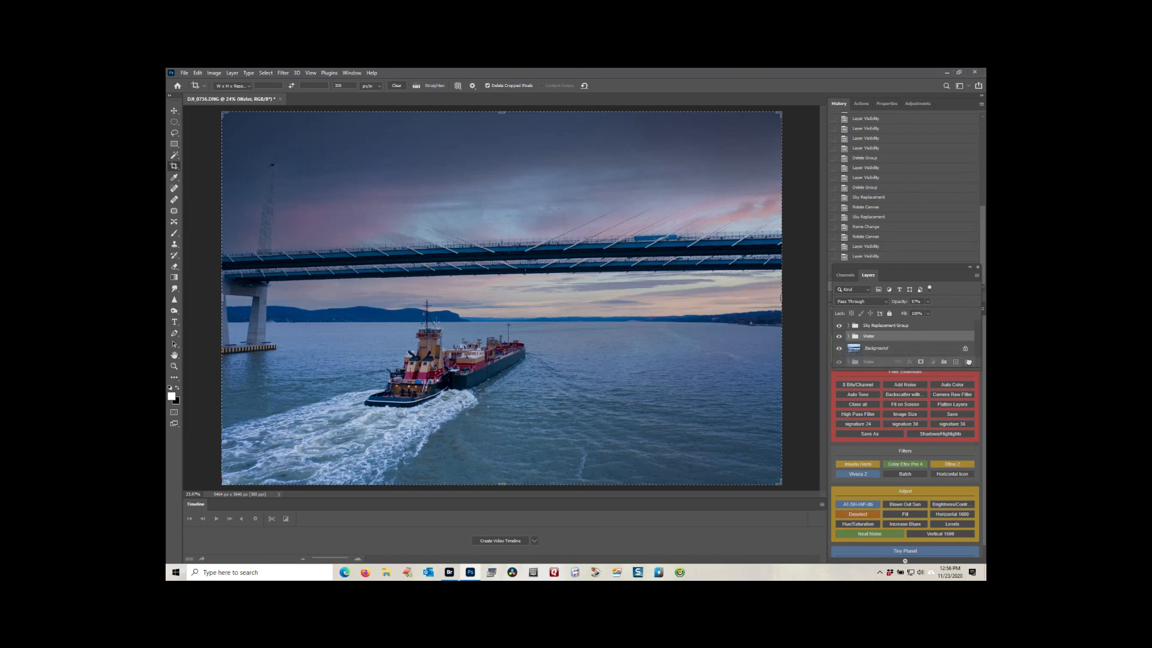
{"action": "left_click_drag", "start_coordinate": [968, 361], "coordinate": [968, 362]}
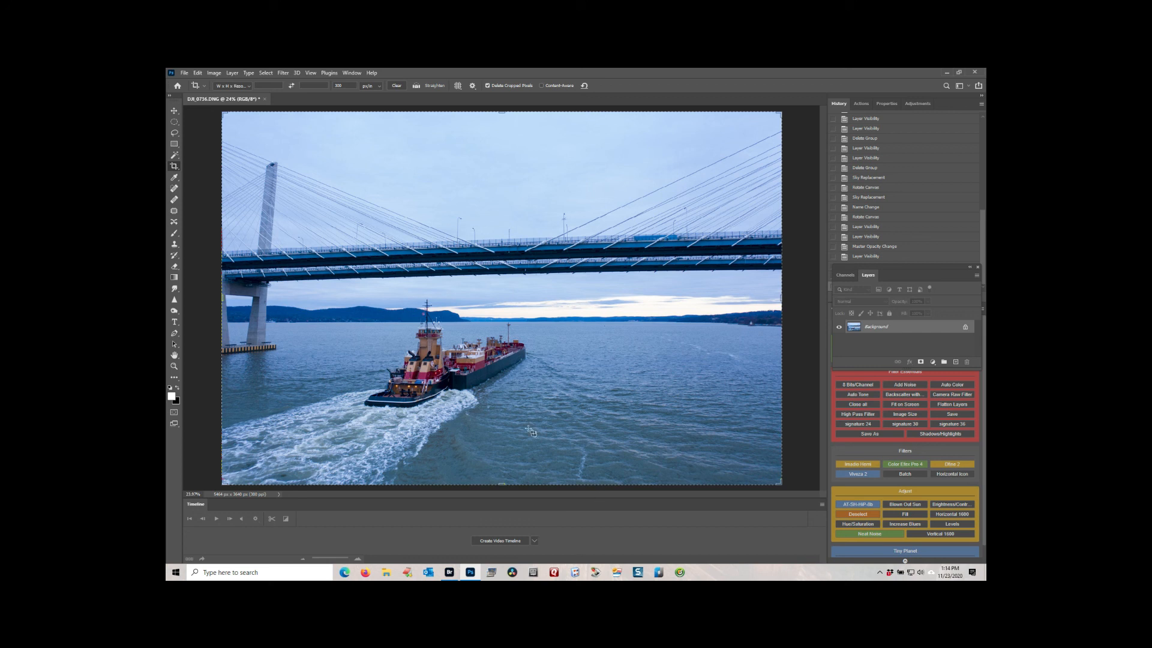
Try the sunset sky with scattered orange clouds as a Sky Replacement on the tugboat photo, and leave without applying it.
{"action": "left_click", "coordinate": [198, 73]}
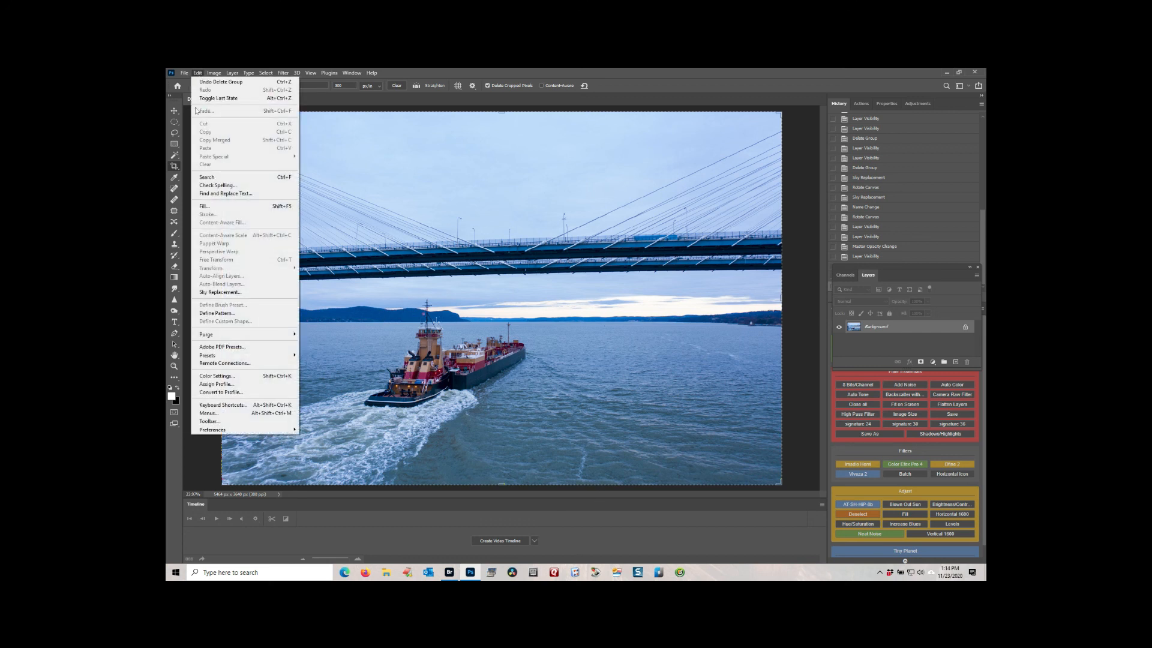
{"action": "left_click", "coordinate": [219, 292]}
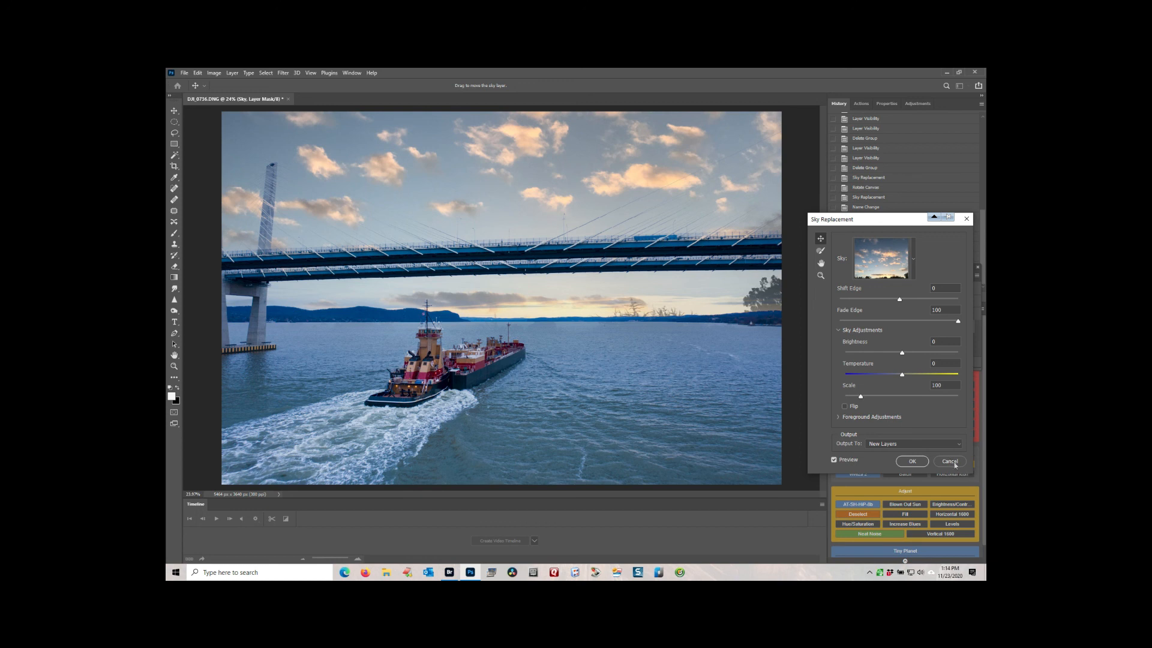
{"action": "left_click", "coordinate": [950, 461]}
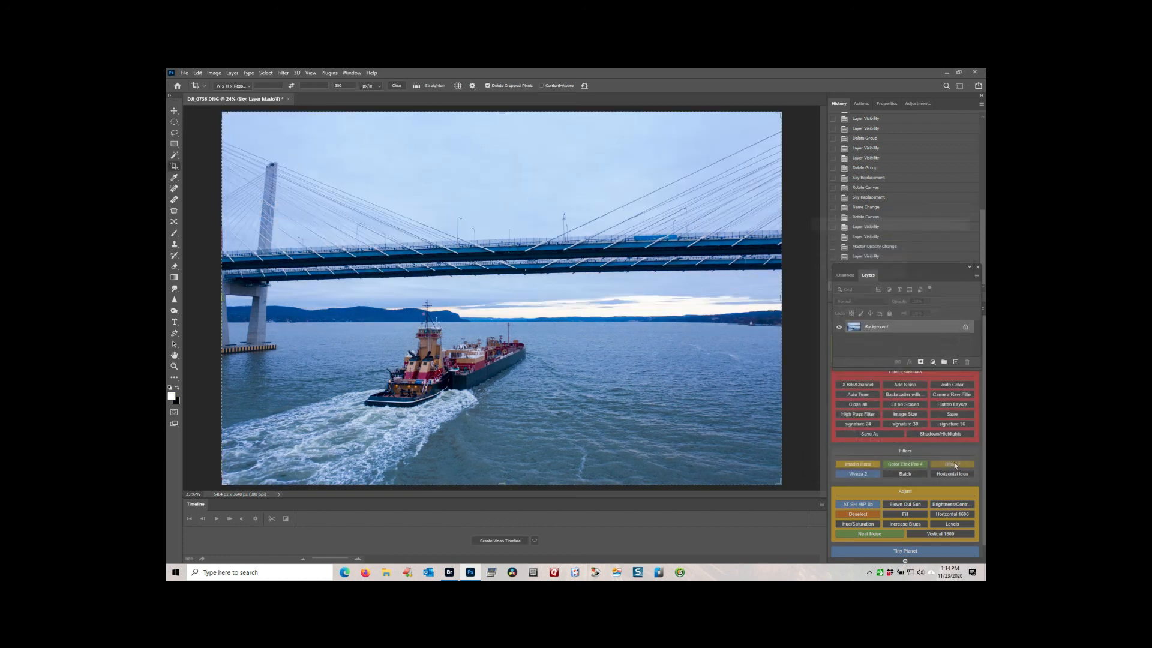